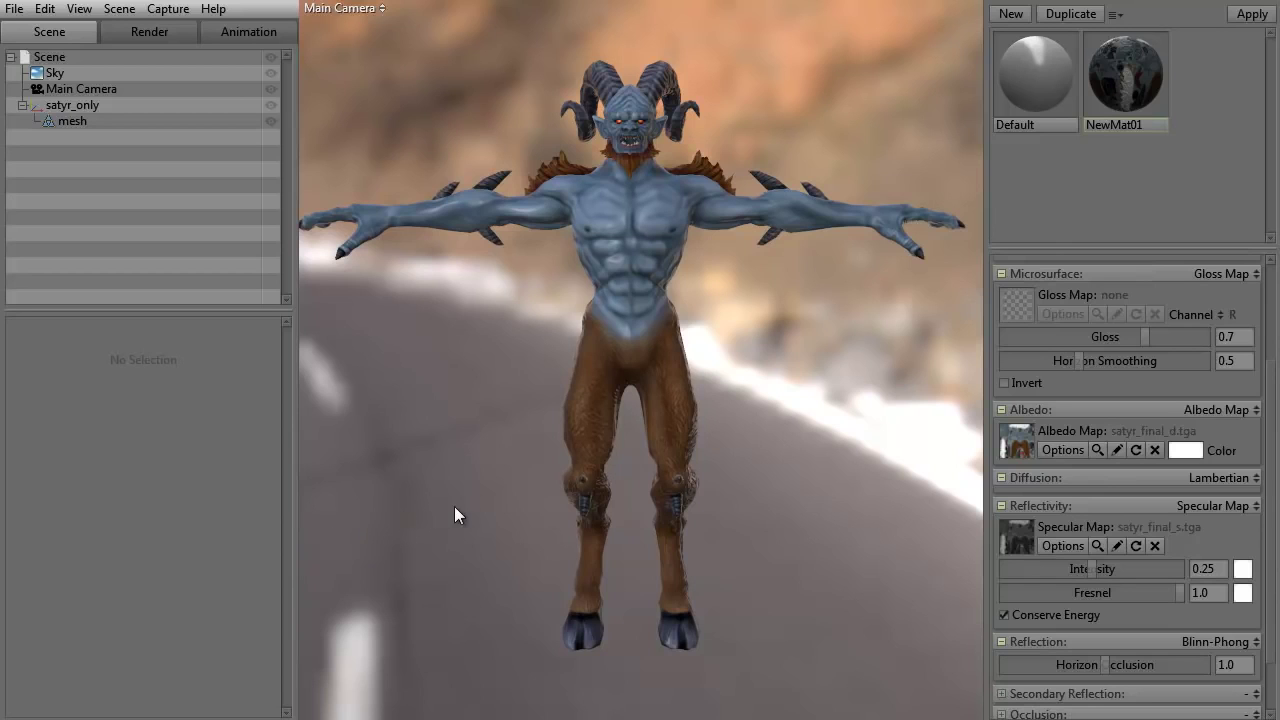
- Examine the satyr model and the road backdrop from several angles, both with the interface shown and in full-screen view
{"action": "left_click_drag", "start_coordinate": [443, 480], "coordinate": [484, 469]}
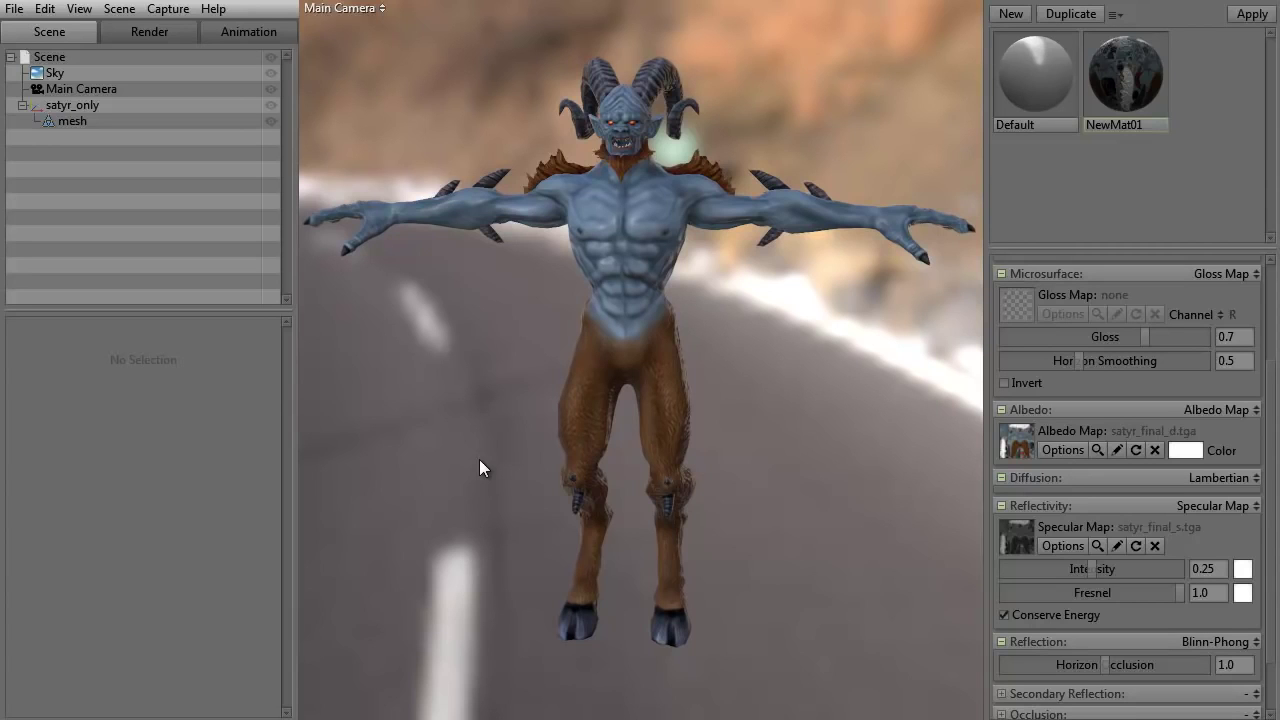
{"action": "left_click_drag", "start_coordinate": [491, 437], "coordinate": [498, 398]}
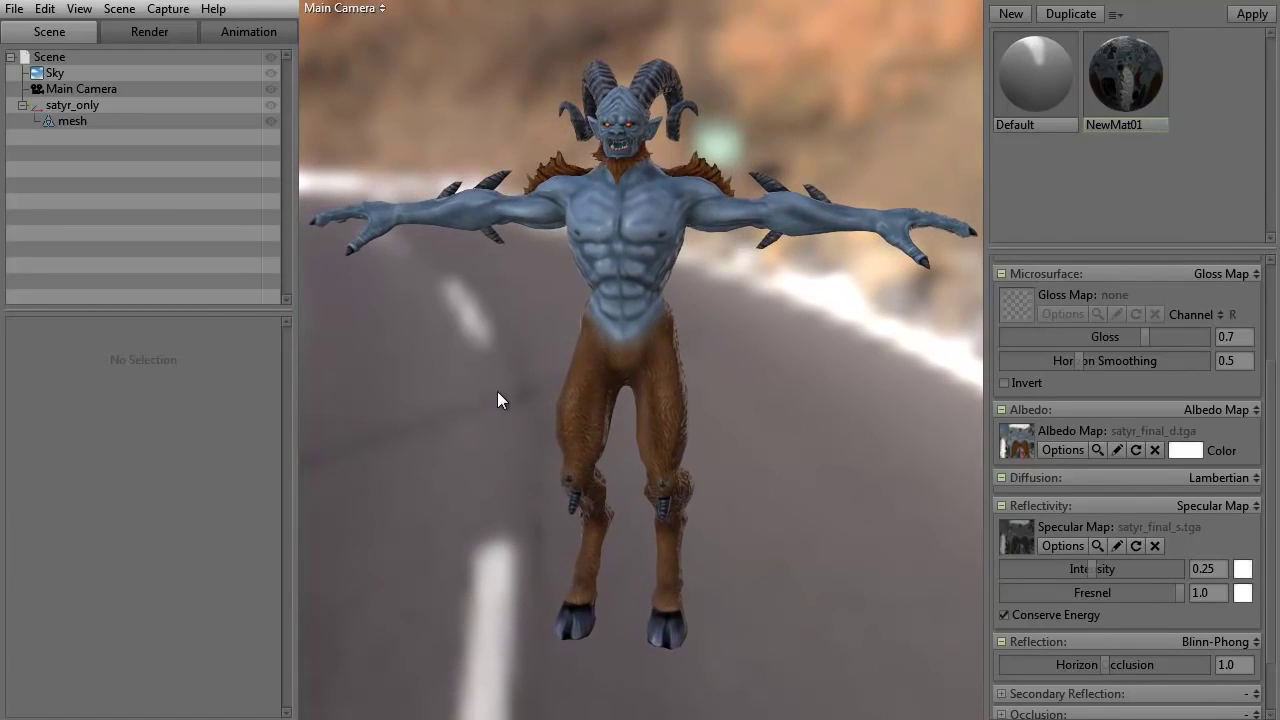
{"action": "right_click_drag", "start_coordinate": [508, 394], "coordinate": [599, 303]}
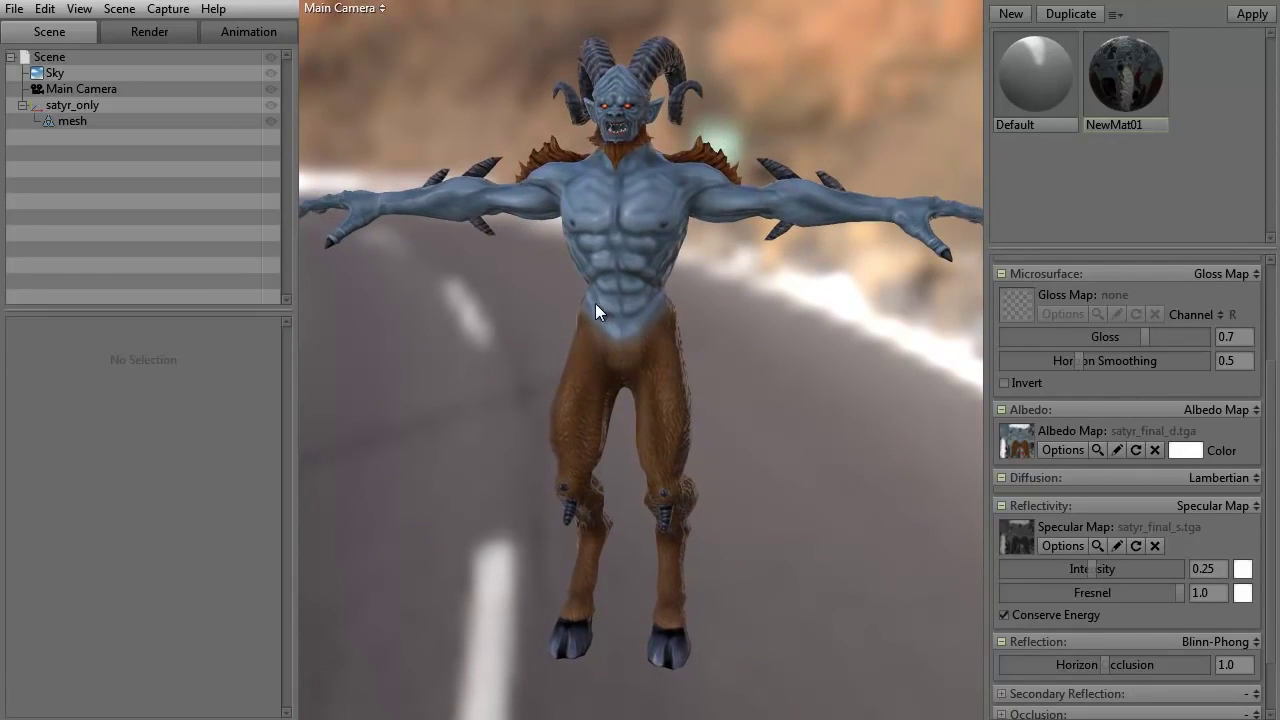
{"action": "left_click_drag", "start_coordinate": [595, 312], "coordinate": [537, 302]}
{"action": "left_click_drag", "start_coordinate": [443, 332], "coordinate": [465, 346]}
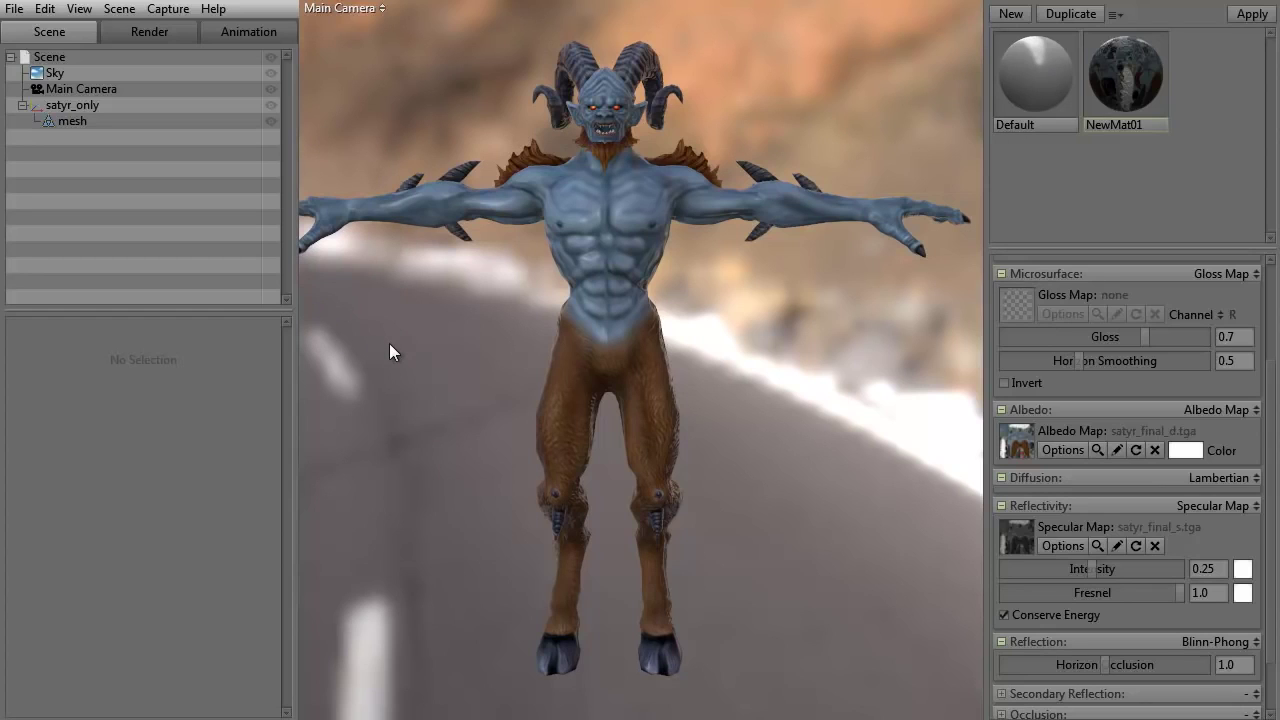
{"action": "key", "text": "Tab"}
{"action": "left_click_drag", "start_coordinate": [429, 421], "coordinate": [909, 213]}
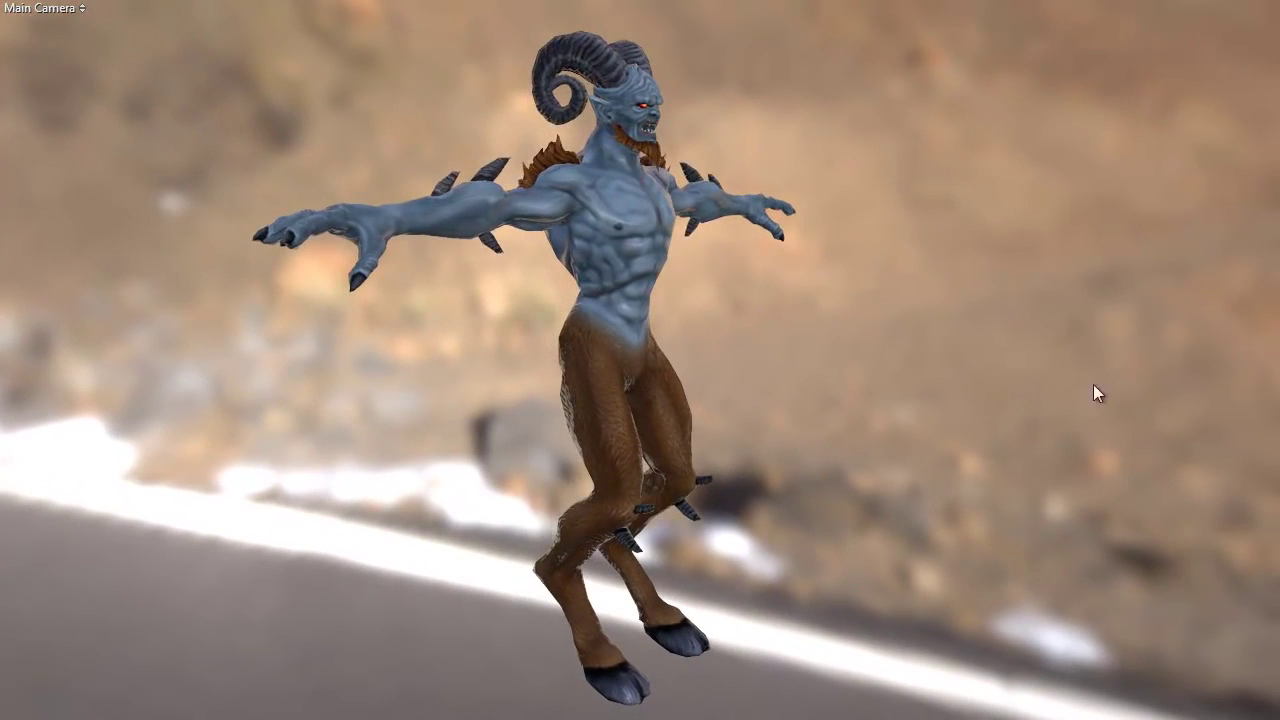
{"action": "left_click_drag", "start_coordinate": [367, 471], "coordinate": [117, 486]}
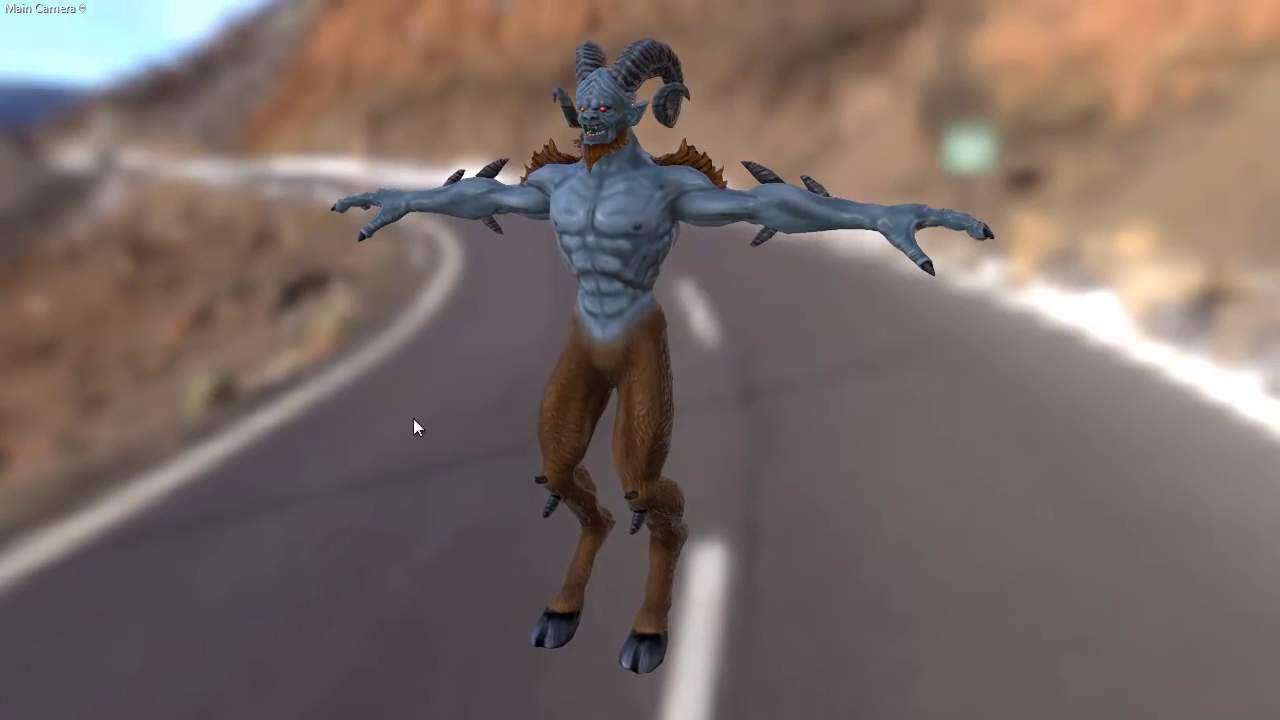
{"action": "left_click_drag", "start_coordinate": [413, 428], "coordinate": [354, 350]}
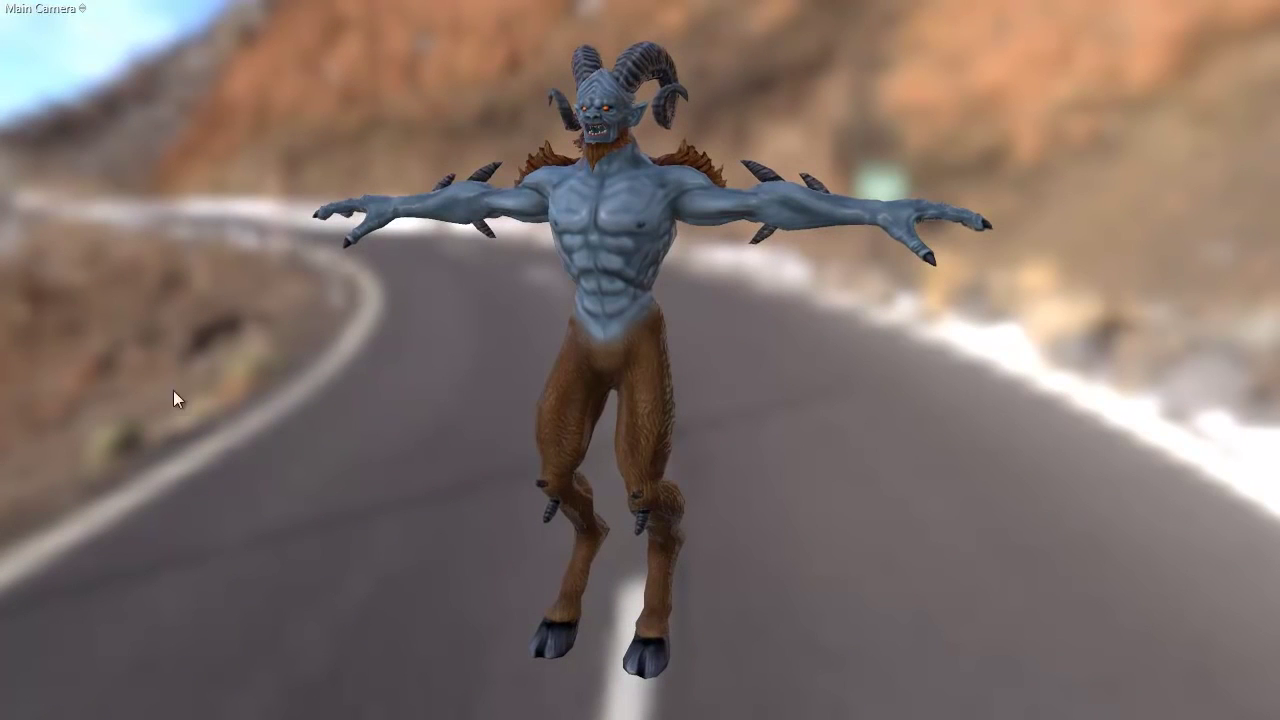
{"action": "mouse_move", "coordinate": [444, 480]}
{"action": "left_mouse_down"}
{"action": "mouse_move", "coordinate": [400, 485]}
{"action": "mouse_move", "coordinate": [588, 503]}
{"action": "mouse_move", "coordinate": [457, 514]}
{"action": "mouse_move", "coordinate": [454, 500]}
{"action": "left_mouse_up"}
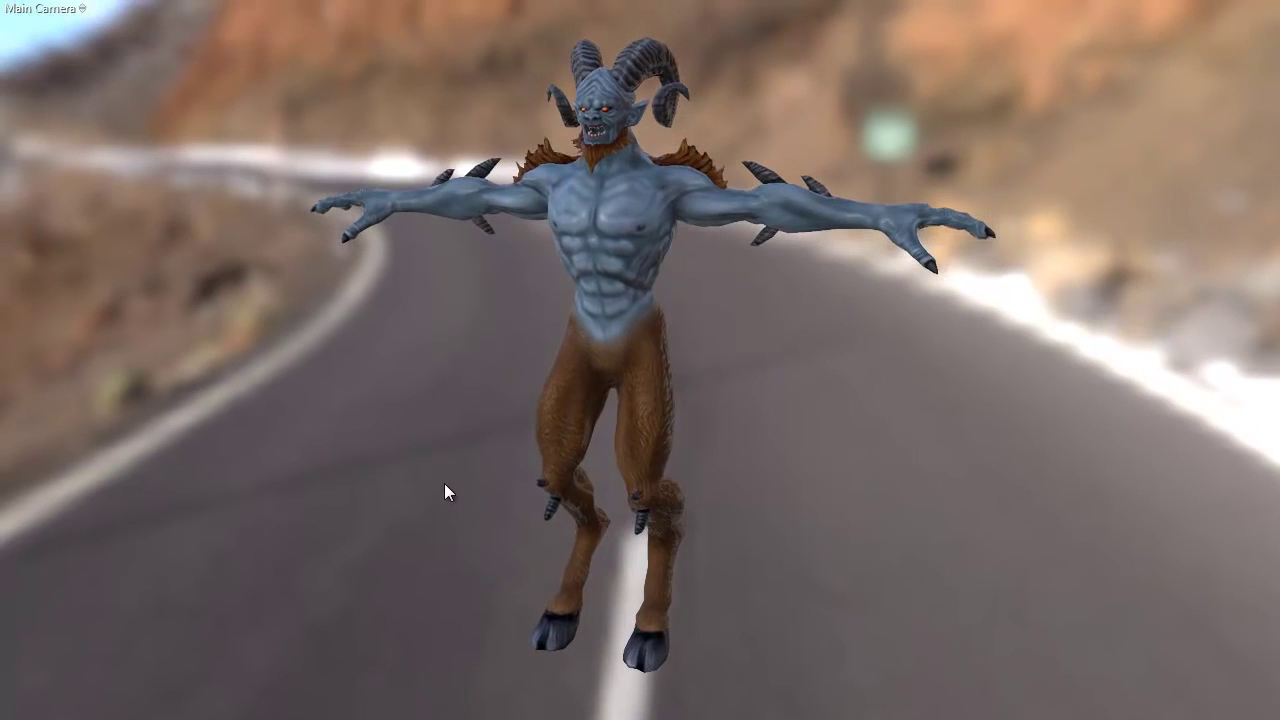
{"action": "key", "text": "Tab"}
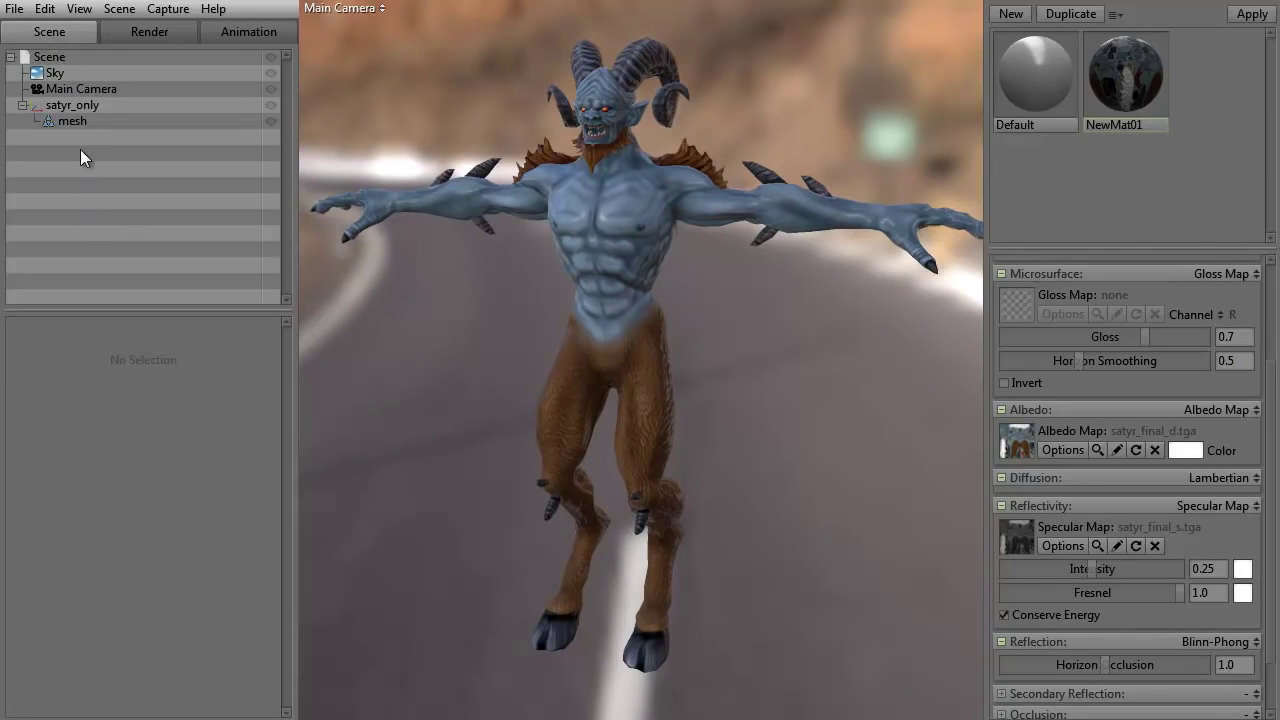
- Display the sky settings, switch to the Main Camera's settings and enable Depth of Field for its lens focus
{"action": "left_click", "coordinate": [55, 72]}
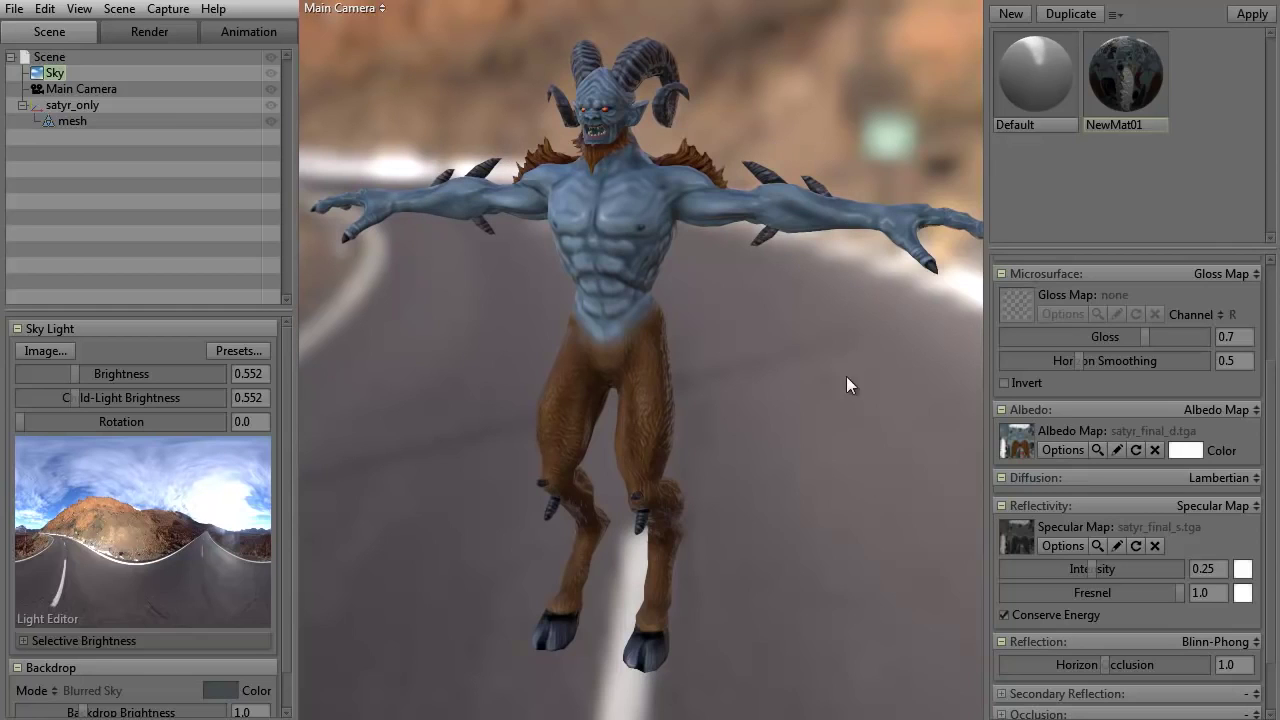
{"action": "left_click", "coordinate": [98, 90]}
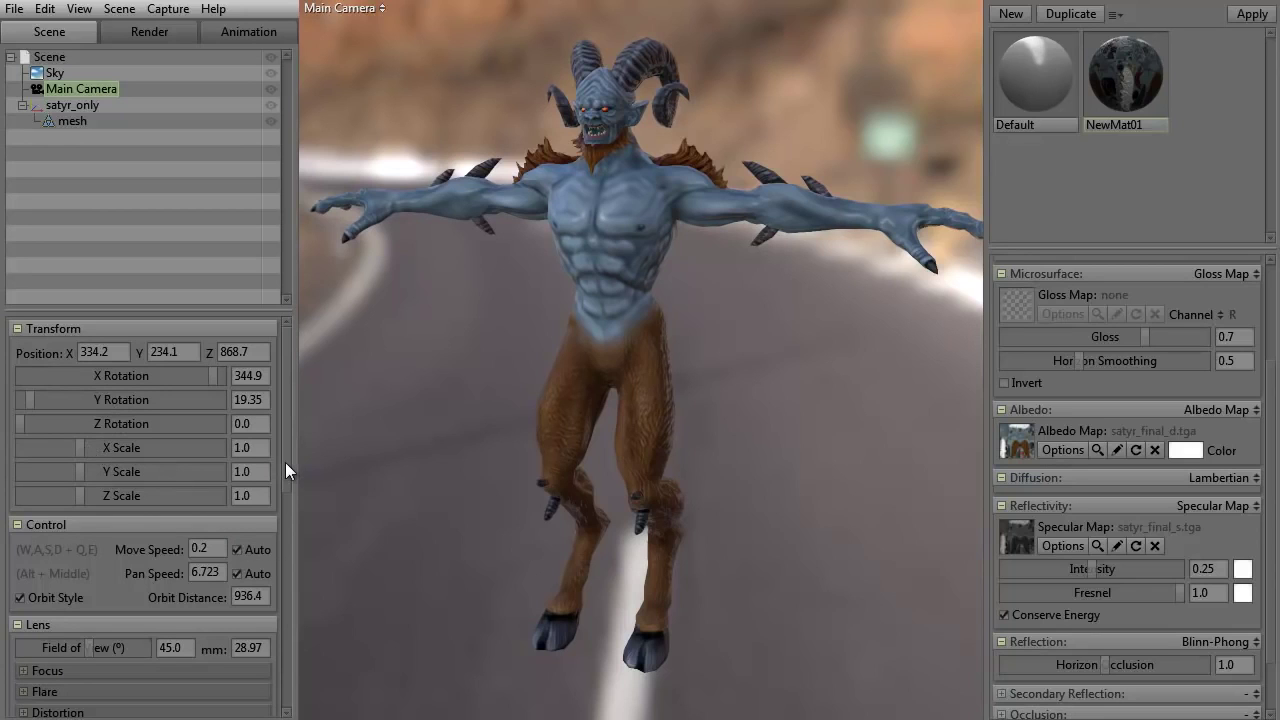
{"action": "left_click_drag", "start_coordinate": [285, 459], "coordinate": [294, 556]}
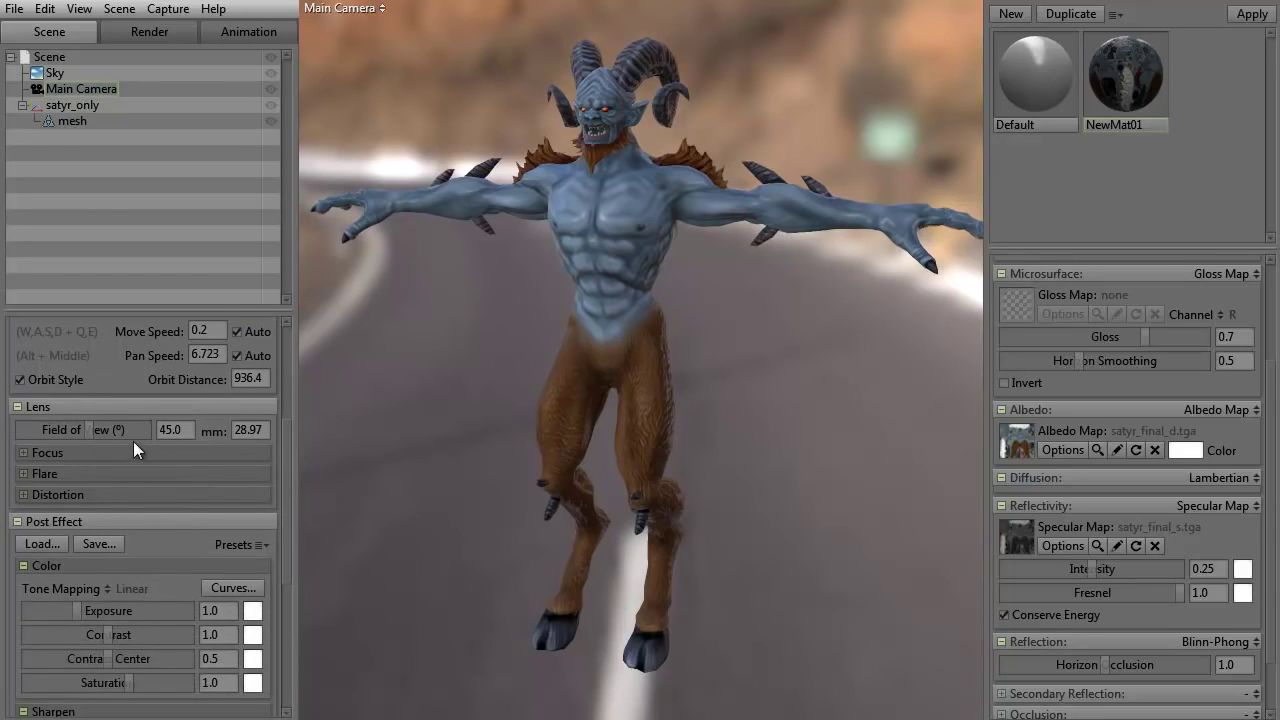
{"action": "left_click", "coordinate": [24, 453]}
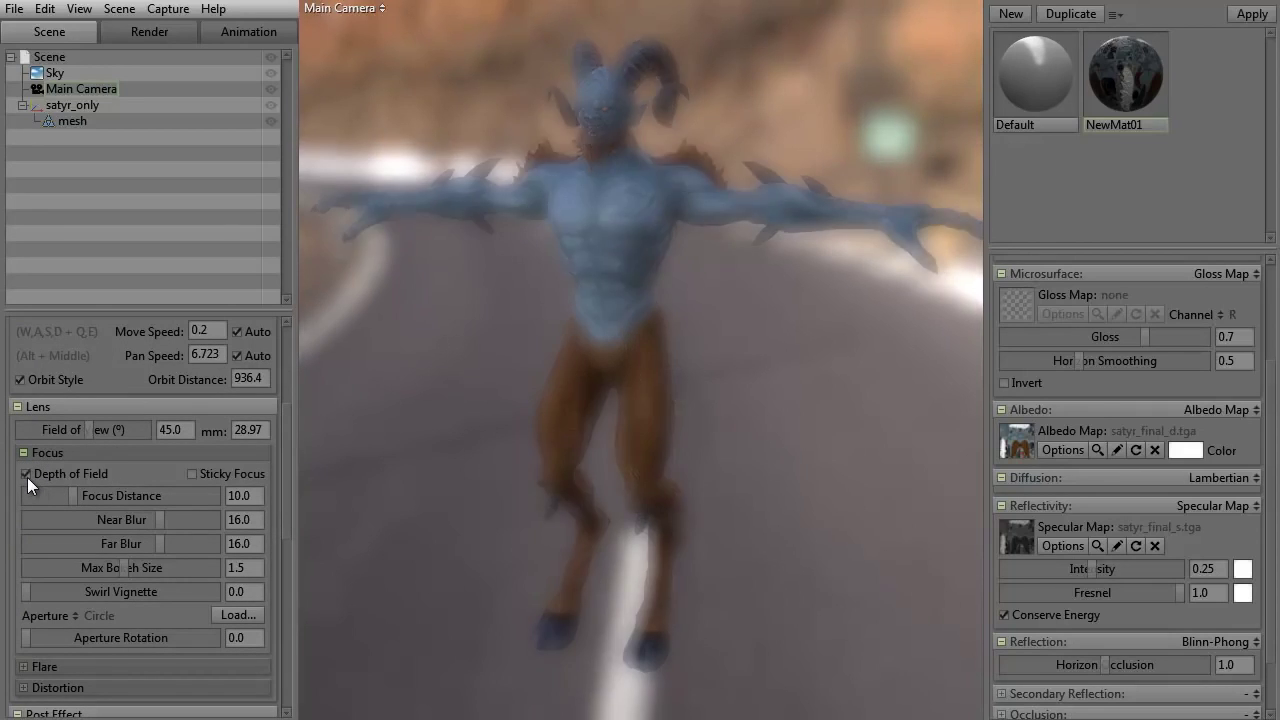
{"action": "left_click", "coordinate": [26, 474]}
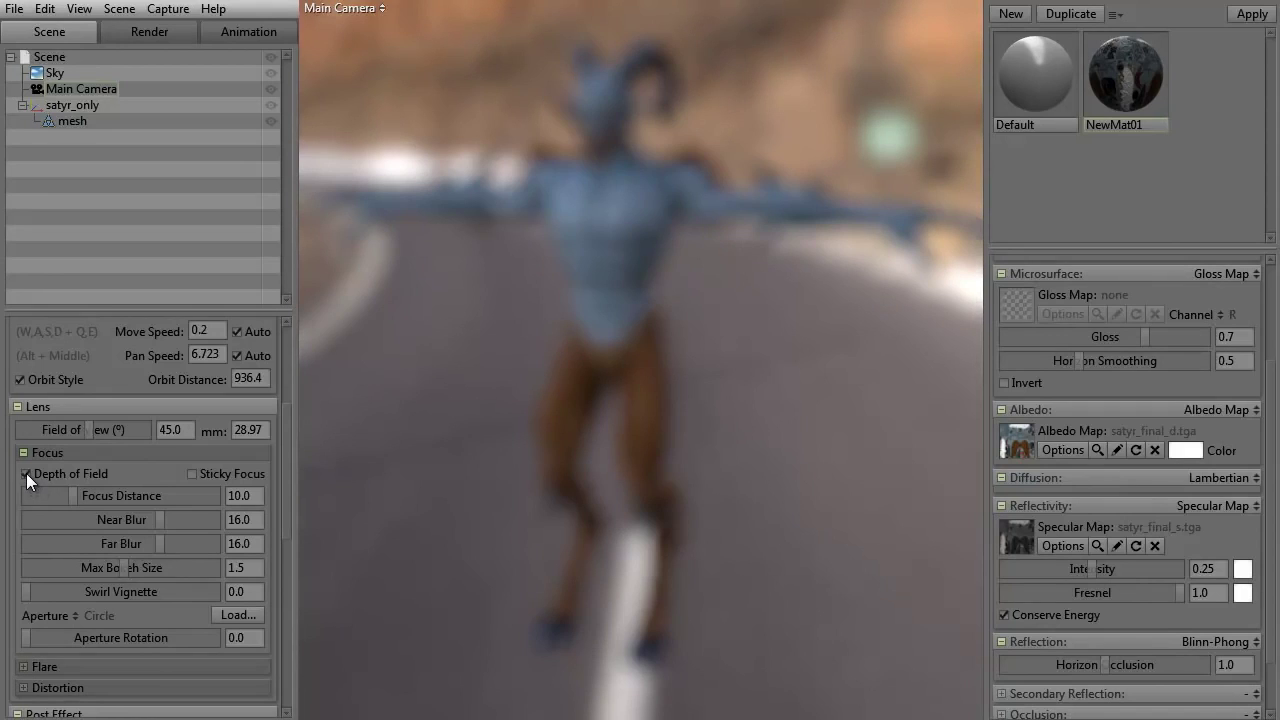
- Set the focus distance to 885.4 and near blur to 16.63, compare the effect, and leave Depth of Field disabled
{"action": "left_click_drag", "start_coordinate": [75, 495], "coordinate": [143, 495]}
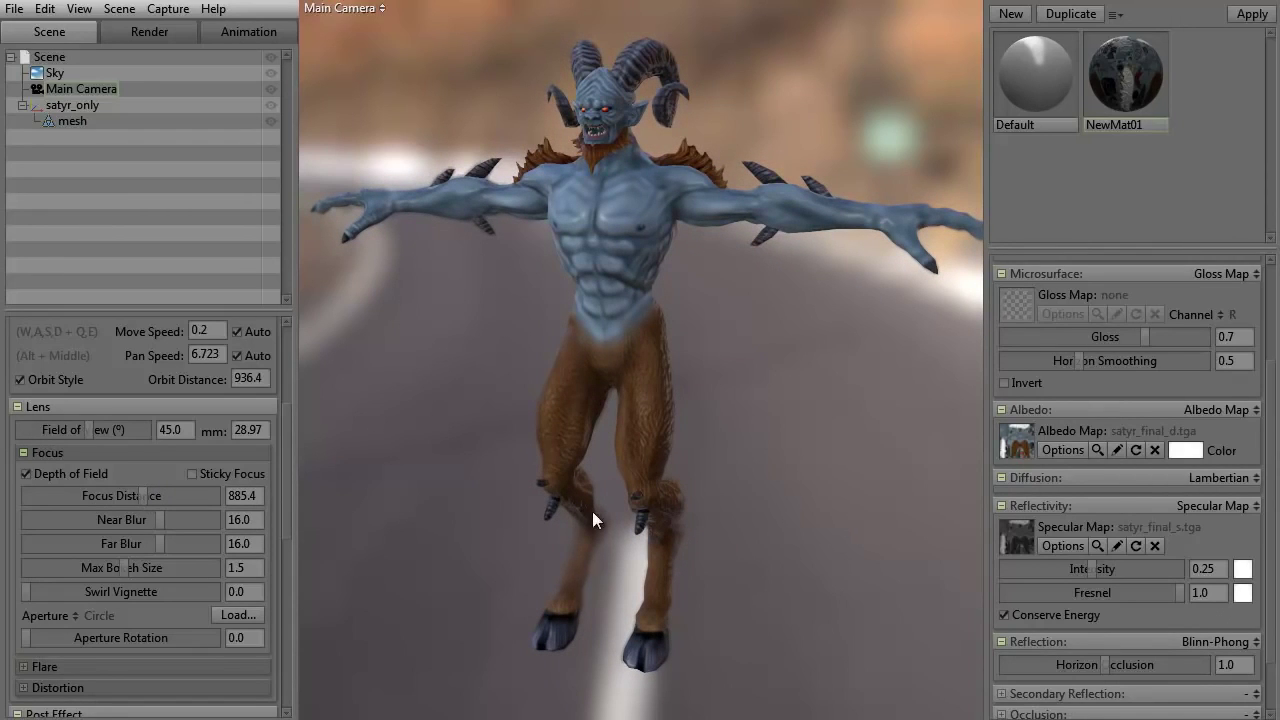
{"action": "mouse_move", "coordinate": [158, 523]}
{"action": "left_mouse_down"}
{"action": "mouse_move", "coordinate": [192, 522]}
{"action": "mouse_move", "coordinate": [137, 523]}
{"action": "mouse_move", "coordinate": [185, 522]}
{"action": "mouse_move", "coordinate": [162, 523]}
{"action": "left_mouse_up"}
{"action": "left_click", "coordinate": [26, 474]}
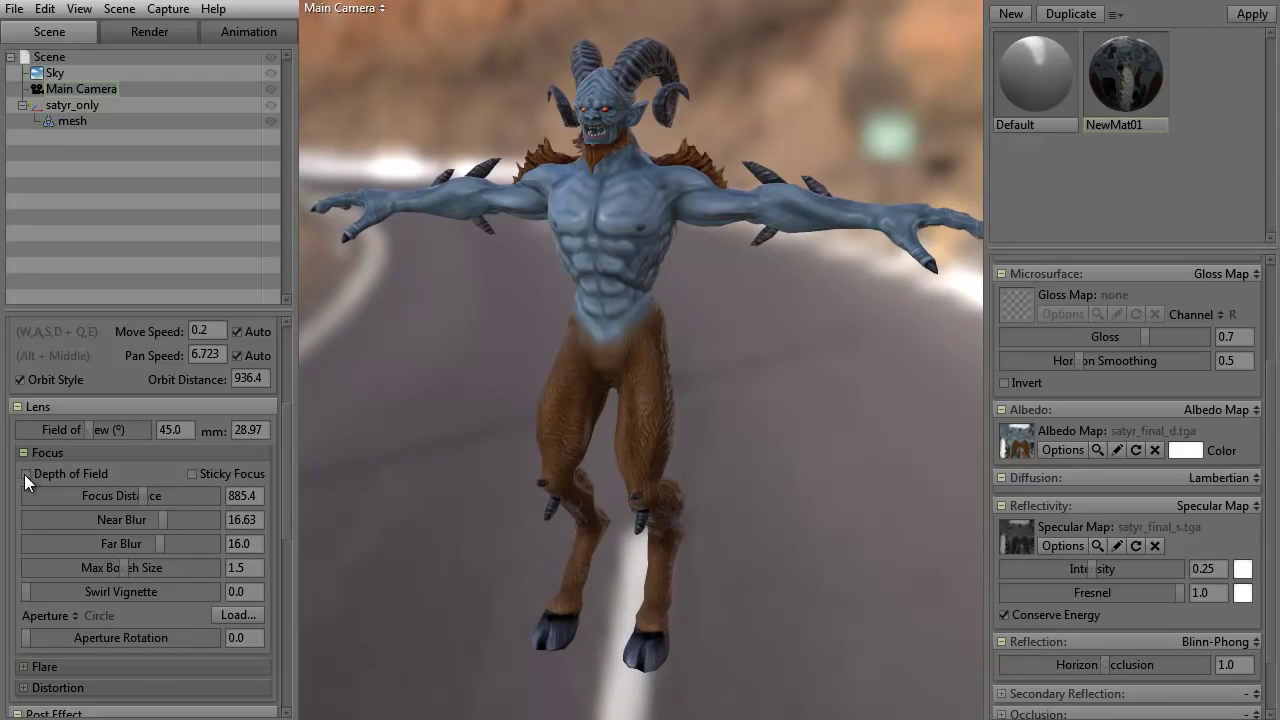
{"action": "left_click", "coordinate": [25, 474]}
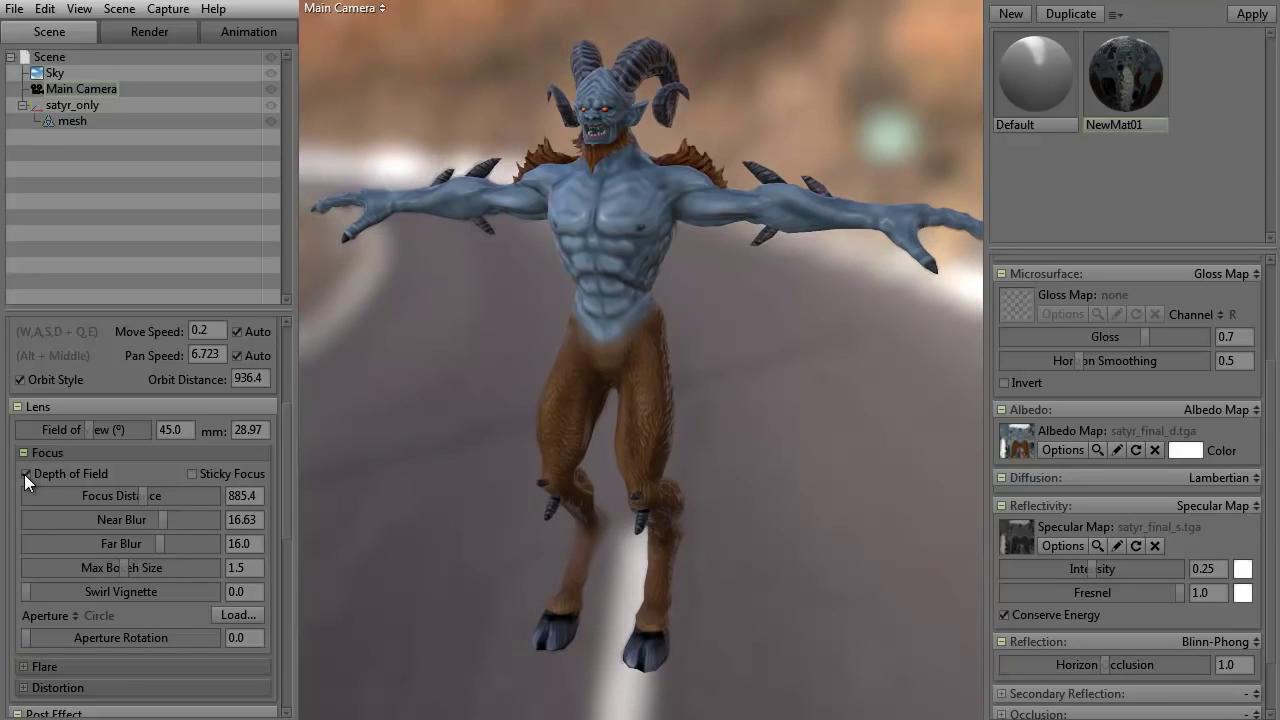
{"action": "left_click", "coordinate": [24, 474]}
{"action": "left_click", "coordinate": [36, 454]}
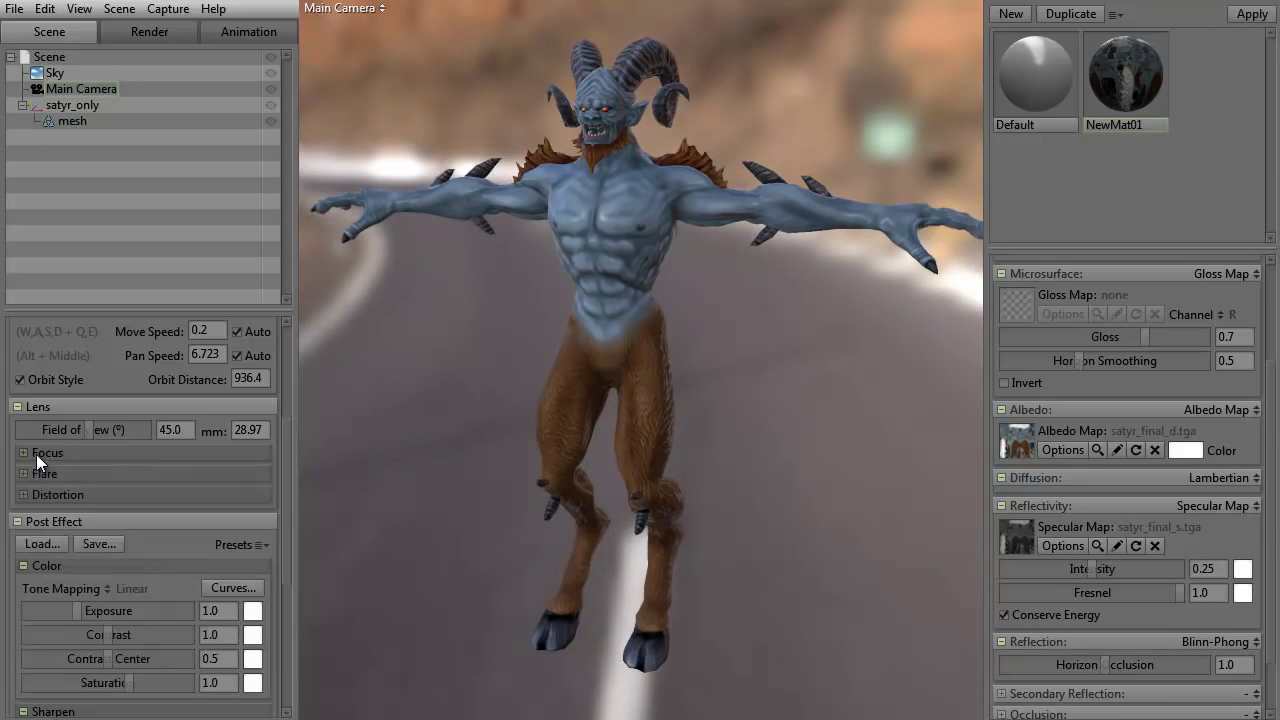
- Try a lens flare with strength 8.947 and threshold 5.0, briefly checking it together with Depth of Field
{"action": "left_click", "coordinate": [45, 471]}
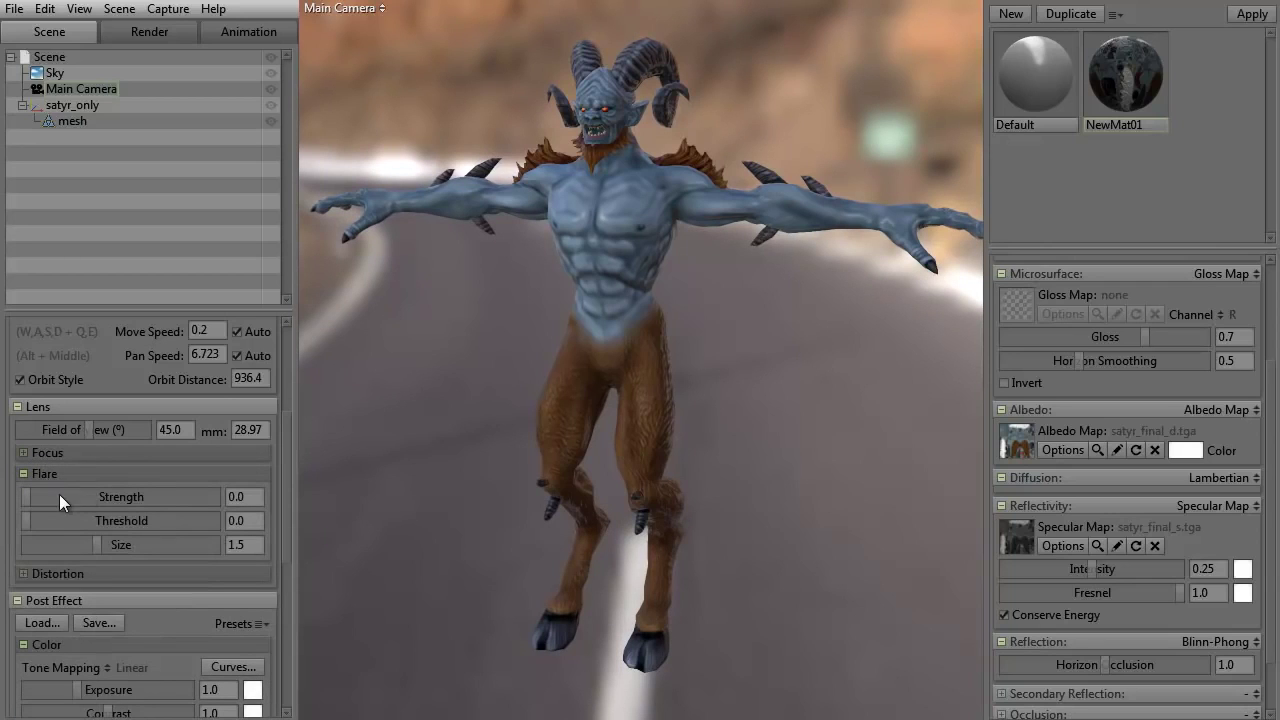
{"action": "left_click_drag", "start_coordinate": [26, 496], "coordinate": [149, 494]}
{"action": "left_click", "coordinate": [22, 452]}
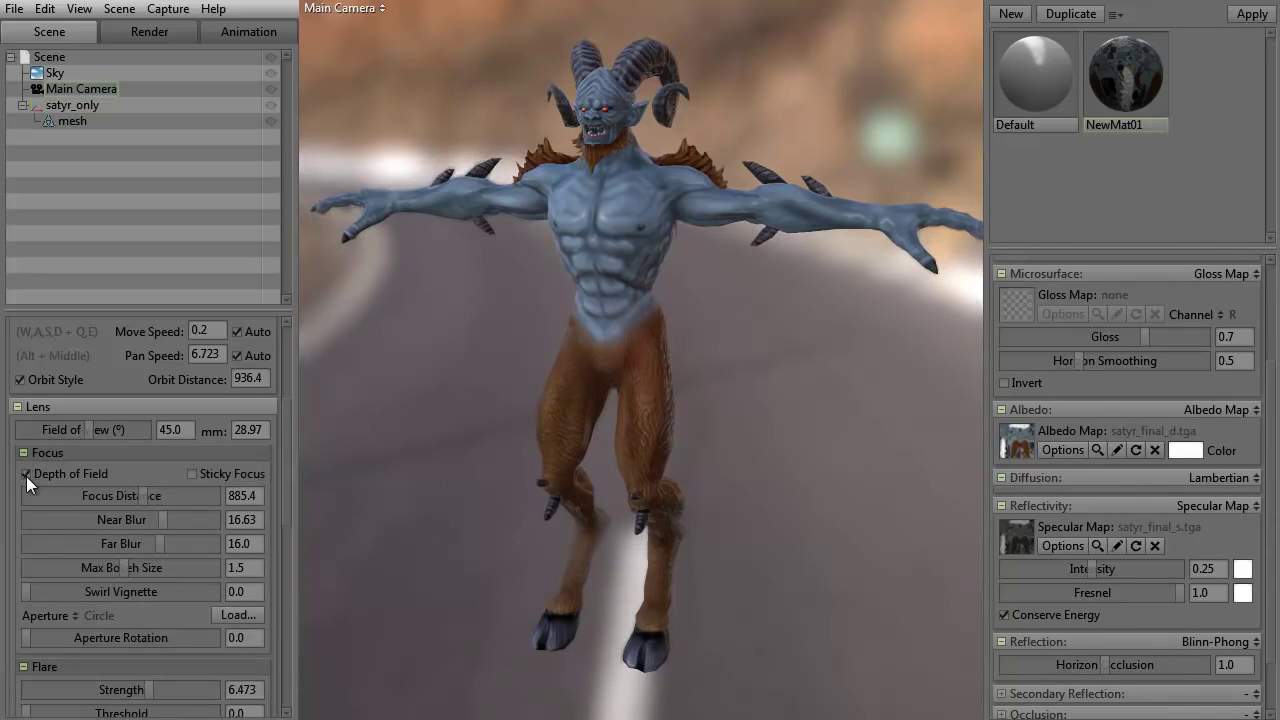
{"action": "left_click", "coordinate": [43, 452]}
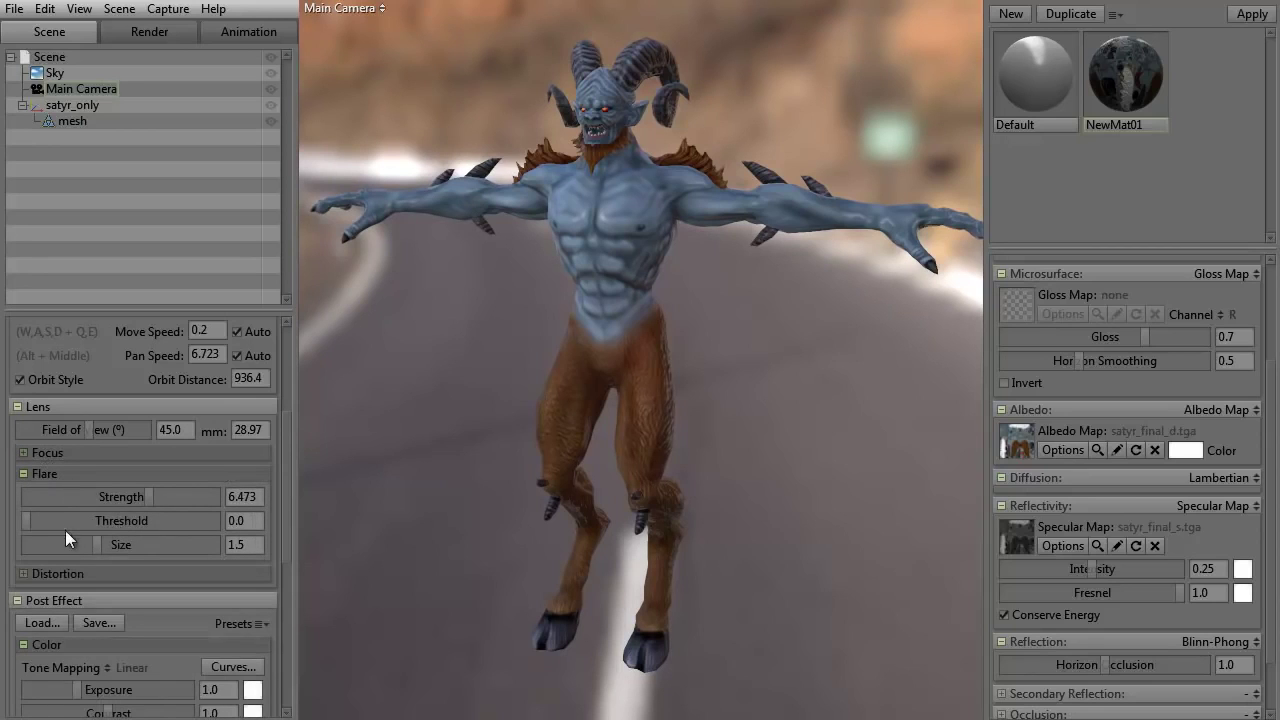
{"action": "left_click_drag", "start_coordinate": [22, 519], "coordinate": [199, 497]}
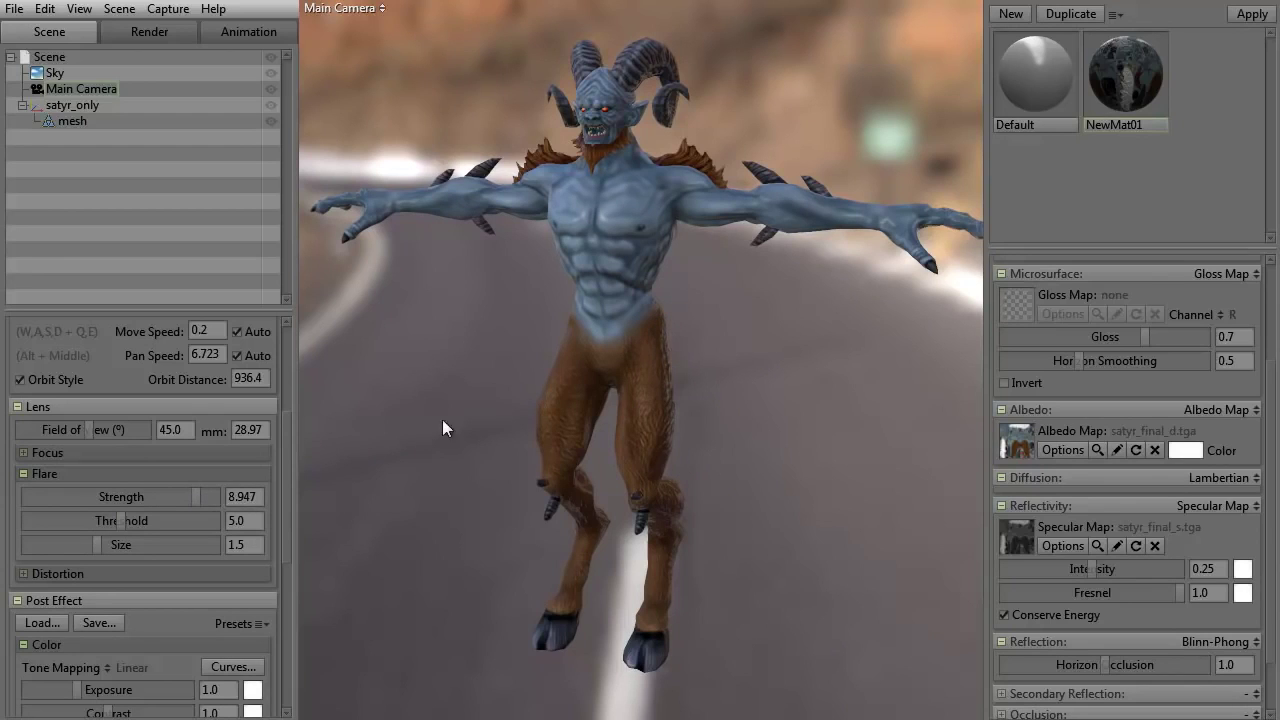
- Reset the lens flare's strength, threshold and size to 0.0
{"action": "left_click_drag", "start_coordinate": [199, 497], "coordinate": [25, 497]}
{"action": "left_click_drag", "start_coordinate": [111, 519], "coordinate": [14, 518]}
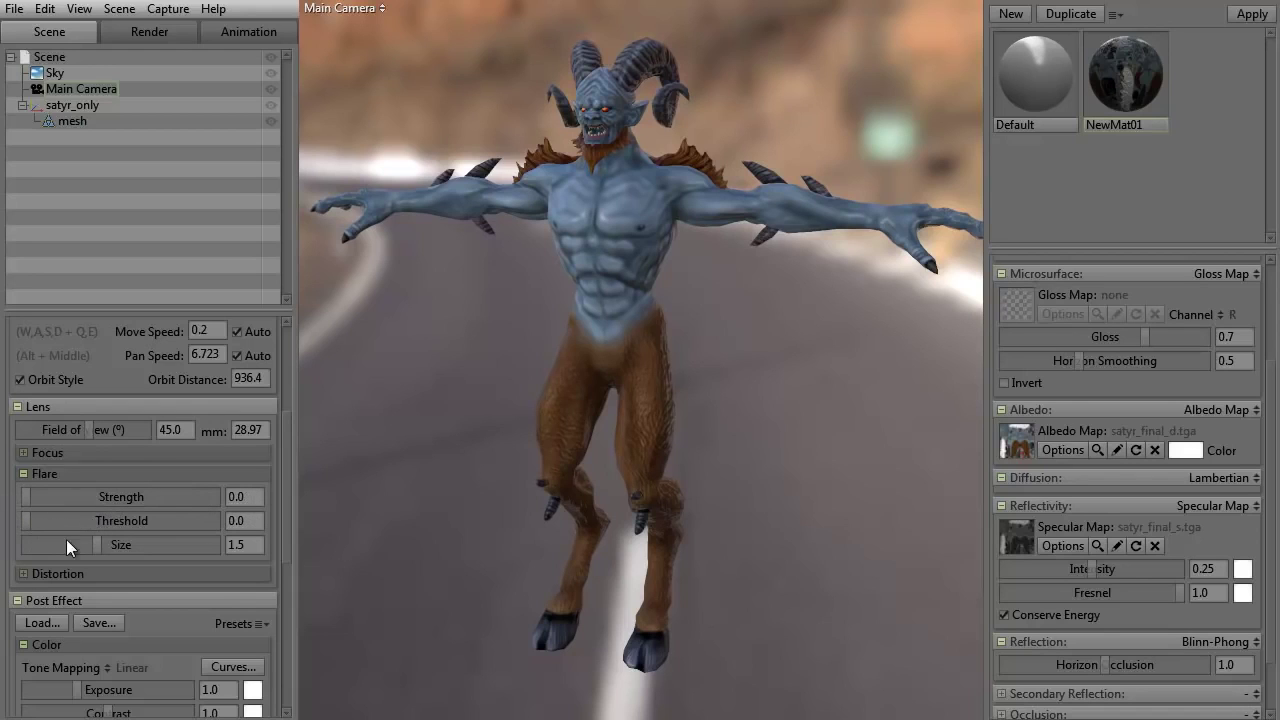
{"action": "left_click_drag", "start_coordinate": [95, 544], "coordinate": [14, 544]}
- Try barrel/pincushion distortion and a chromatic aberration of about 0.907 on the lens, and reset both to 0.0
{"action": "left_click", "coordinate": [24, 575]}
{"action": "mouse_move", "coordinate": [121, 599]}
{"action": "left_mouse_down"}
{"action": "mouse_move", "coordinate": [214, 601]}
{"action": "mouse_move", "coordinate": [45, 611]}
{"action": "mouse_move", "coordinate": [170, 609]}
{"action": "mouse_move", "coordinate": [88, 609]}
{"action": "mouse_move", "coordinate": [141, 609]}
{"action": "left_mouse_up"}
{"action": "key", "text": "BackSpace"}
{"action": "key", "text": "BackSpace"}
{"action": "type", "text": ".0"}
{"action": "key", "text": "Return"}
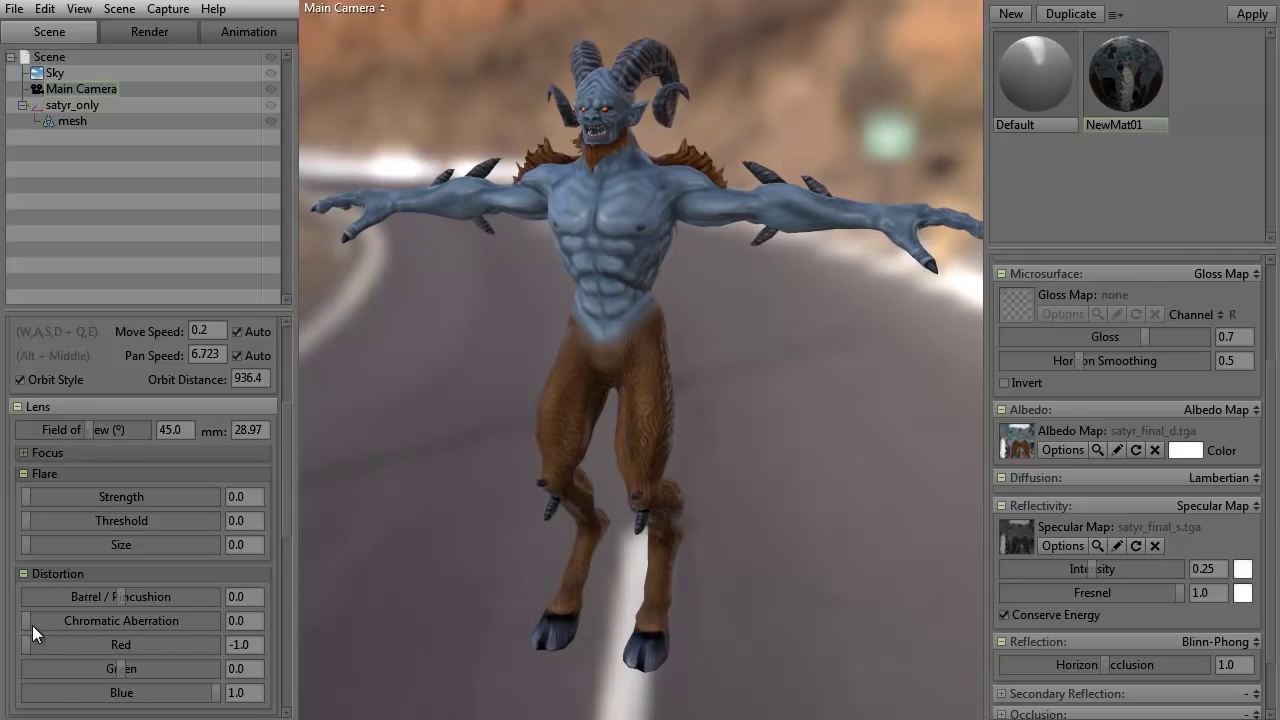
{"action": "left_click_drag", "start_coordinate": [27, 621], "coordinate": [207, 621]}
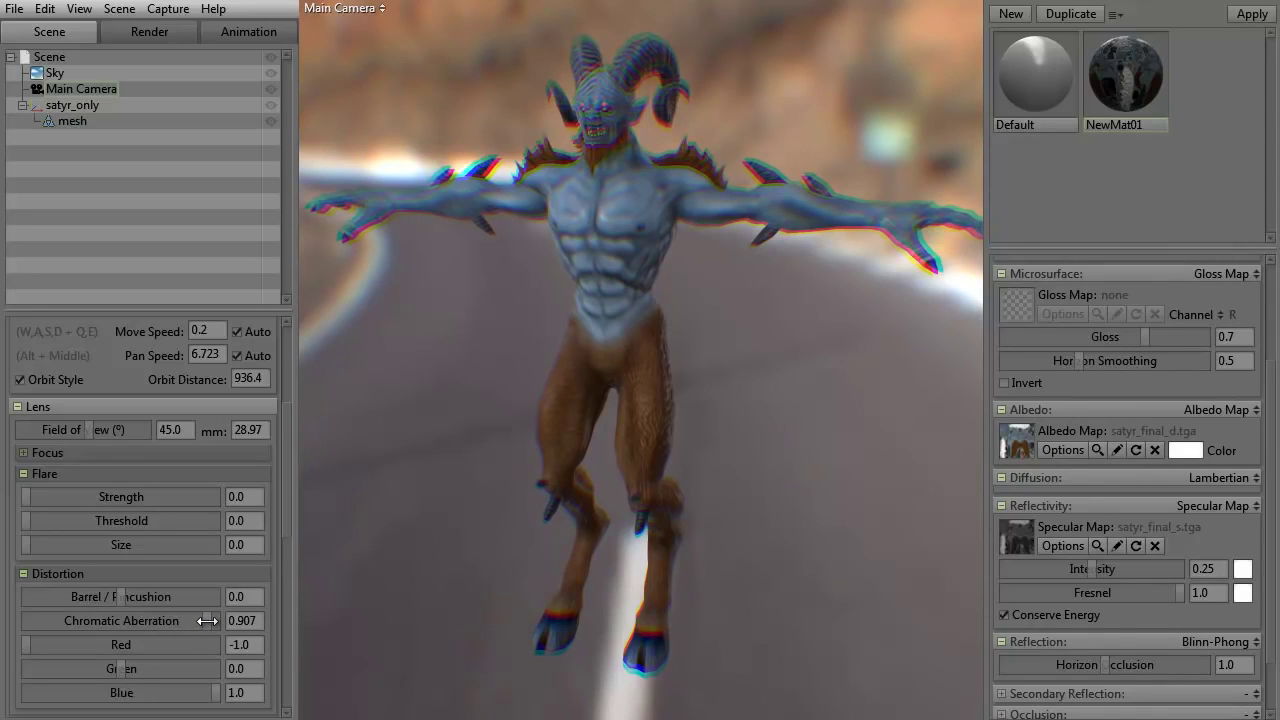
{"action": "left_click_drag", "start_coordinate": [207, 620], "coordinate": [10, 624]}
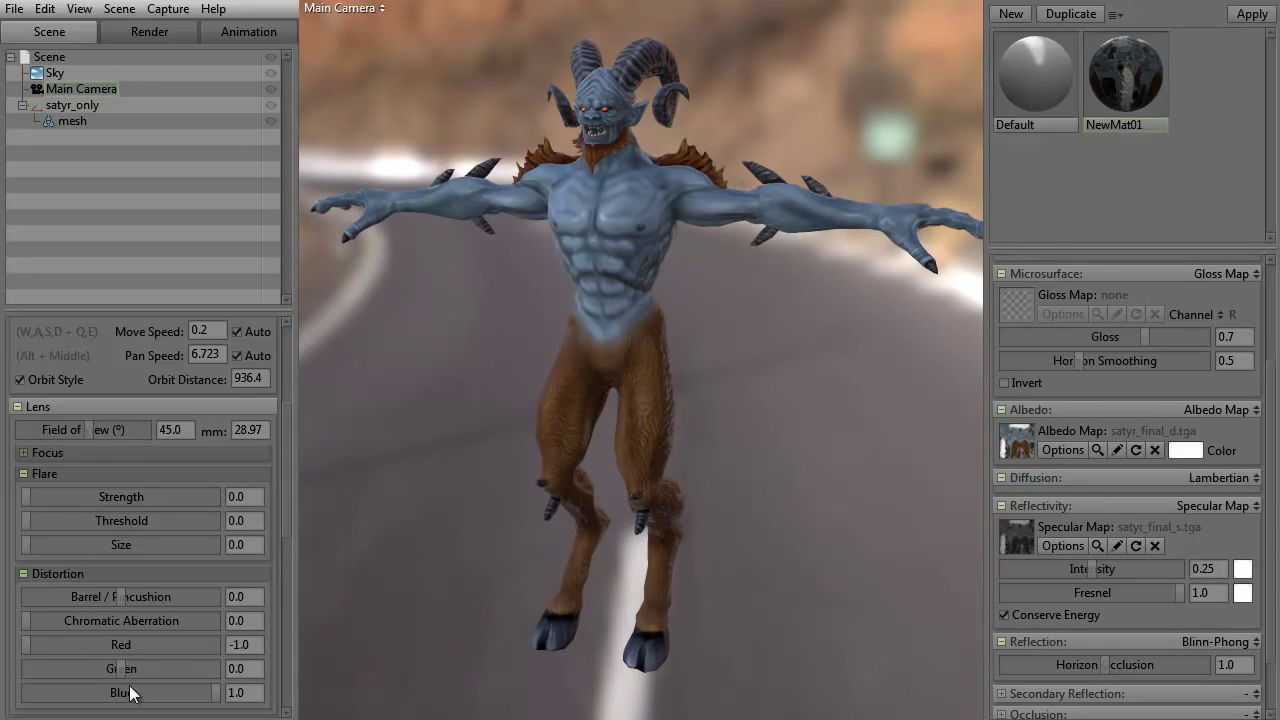
- Collapse the distortion settings and view the tone mapping options of the camera's post effect, keeping Linear
{"action": "scroll", "coordinate": [284, 526], "scroll_direction": "down", "scroll_amount": 3}
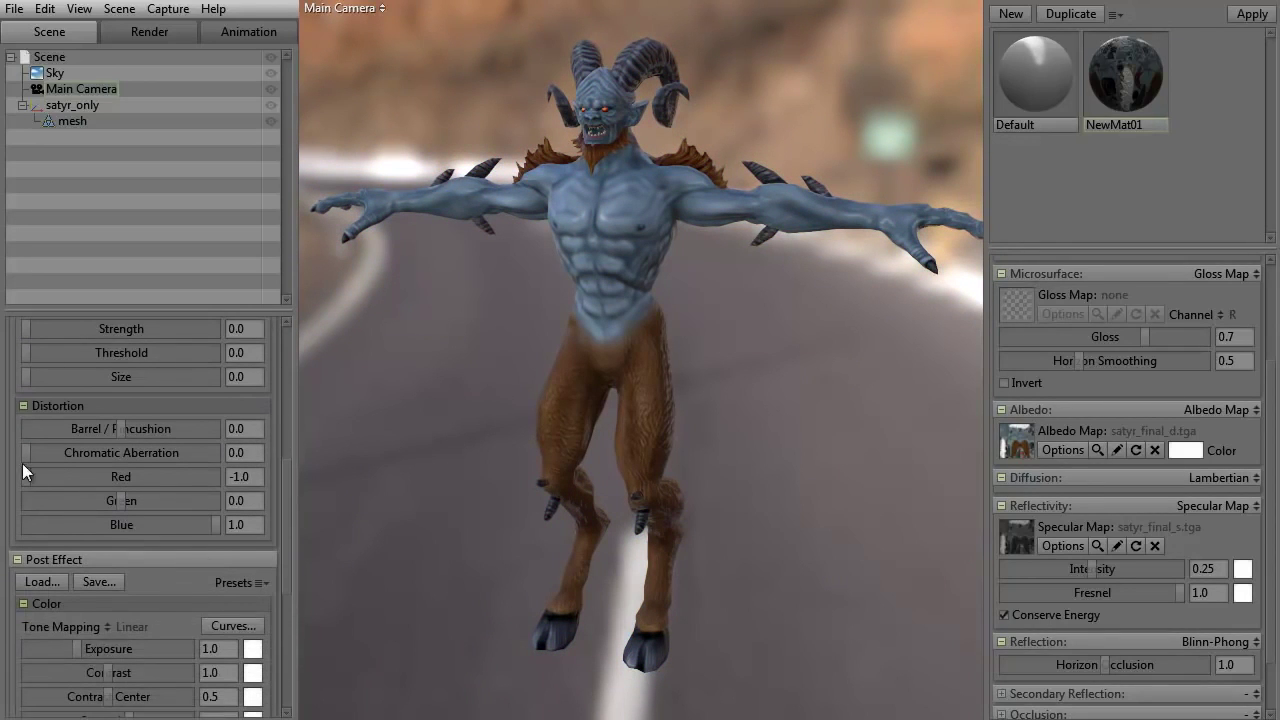
{"action": "left_click", "coordinate": [23, 403]}
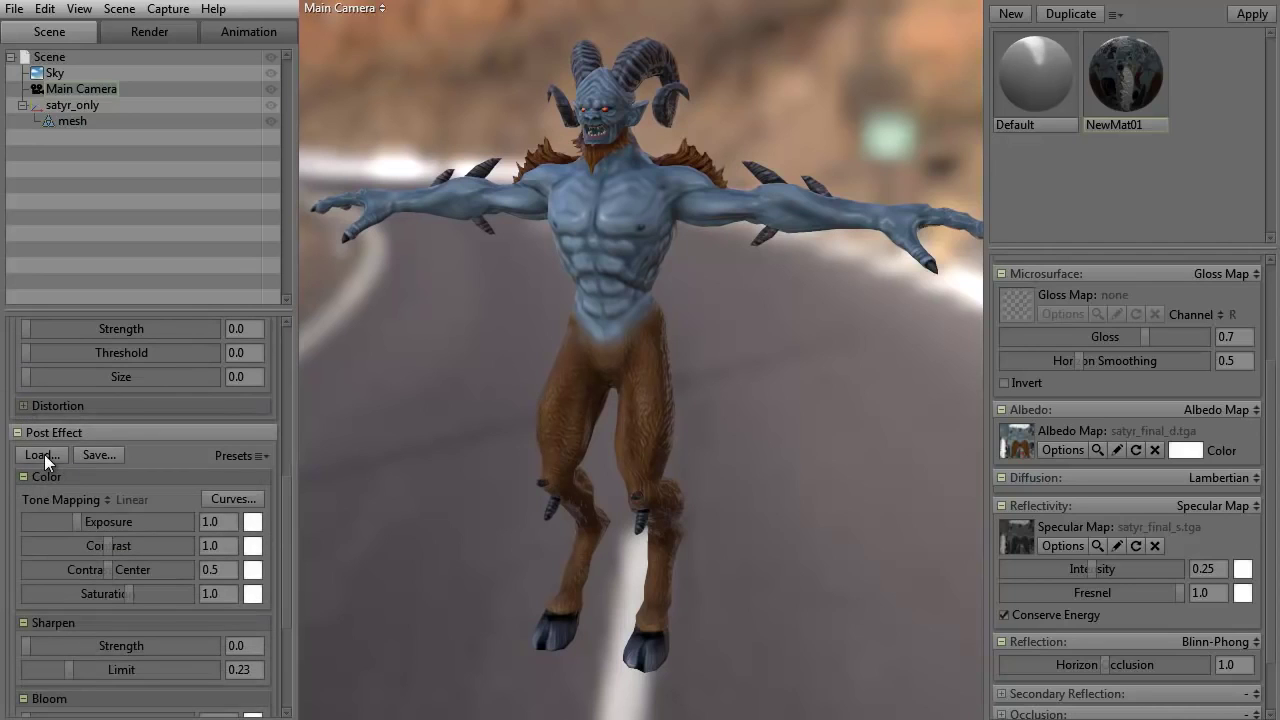
{"action": "left_click", "coordinate": [109, 497]}
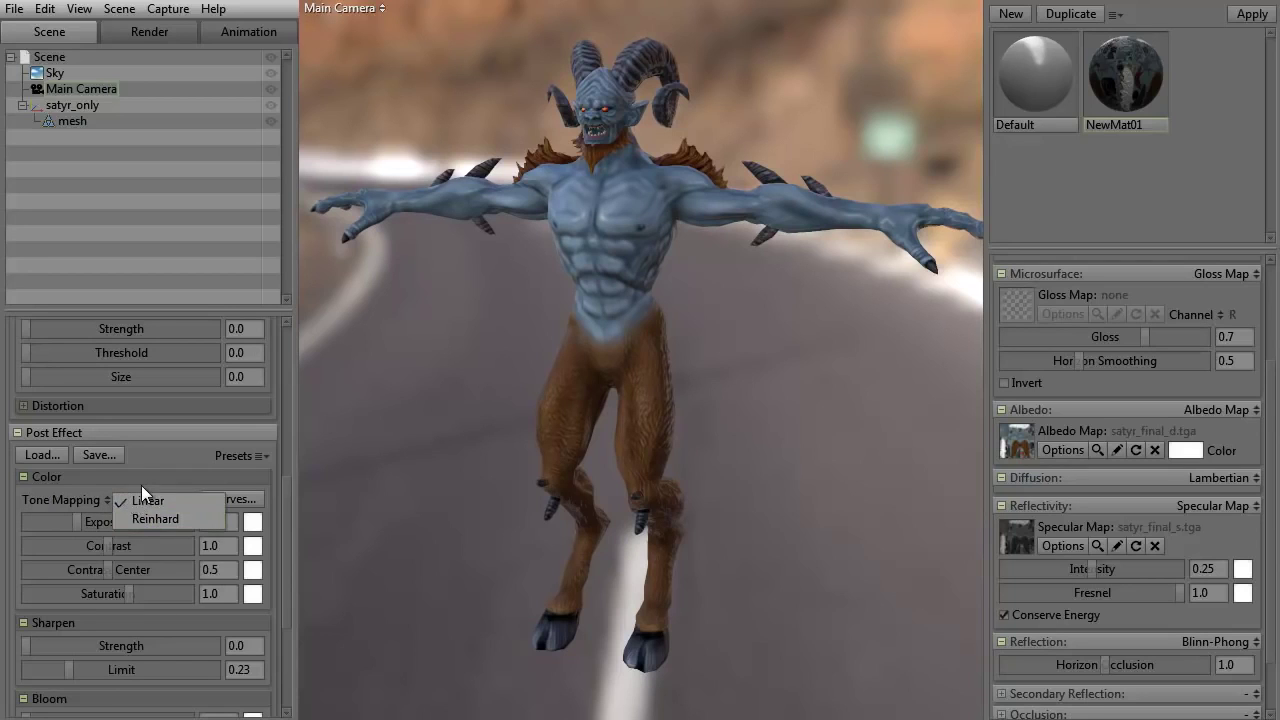
{"action": "left_click", "coordinate": [141, 485]}
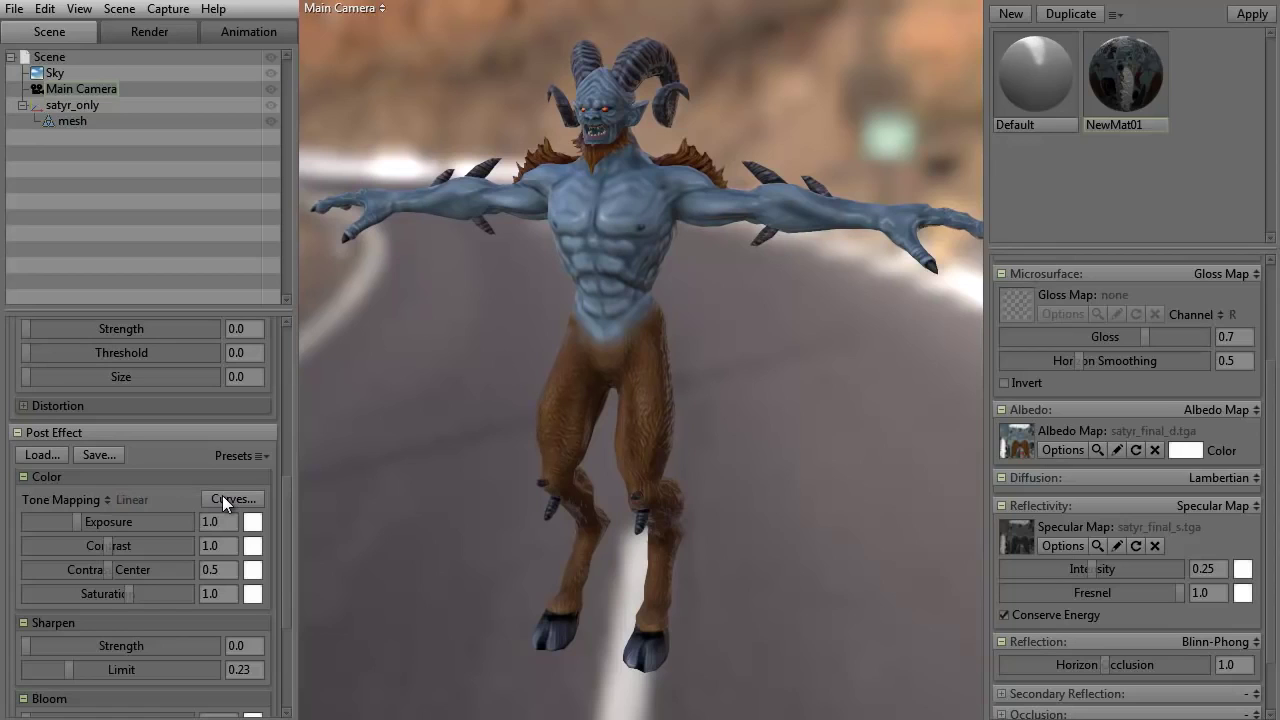
- Try a bloom brightness of about 1.296 and a vignette strength in the post effects, and reset both to 0.0
{"action": "left_click_drag", "start_coordinate": [283, 506], "coordinate": [284, 560]}
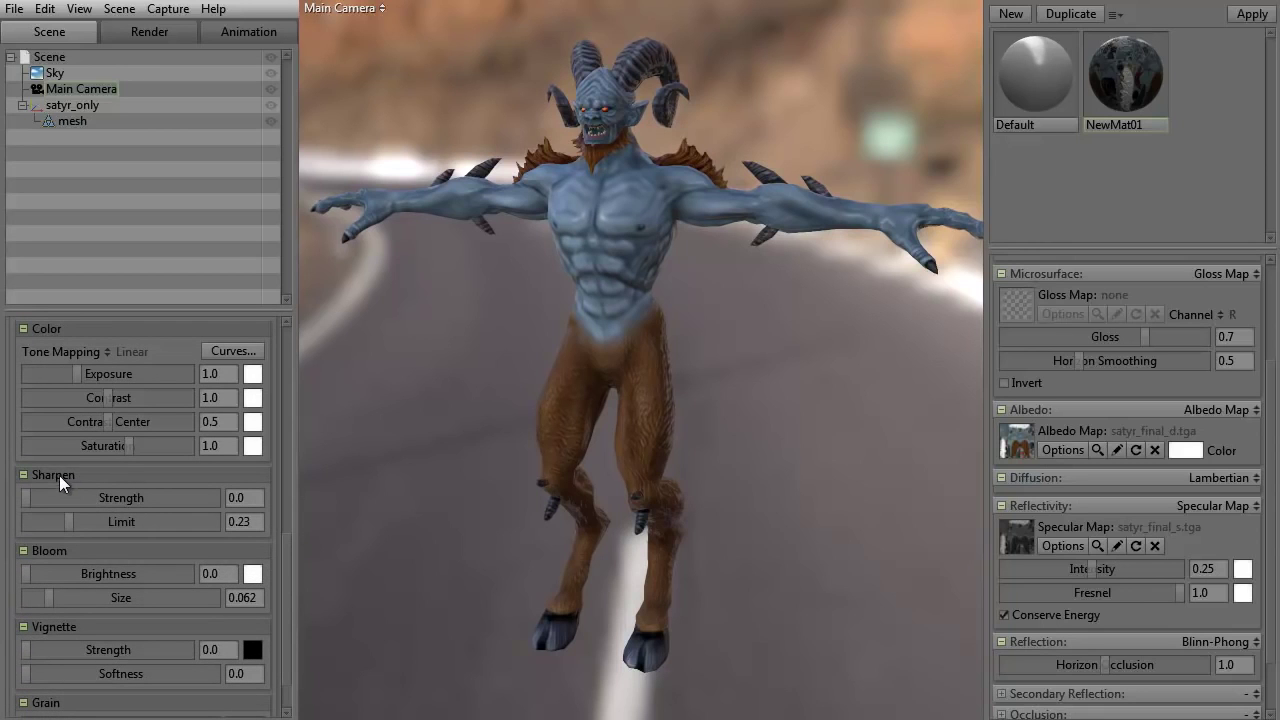
{"action": "left_click_drag", "start_coordinate": [26, 569], "coordinate": [135, 571]}
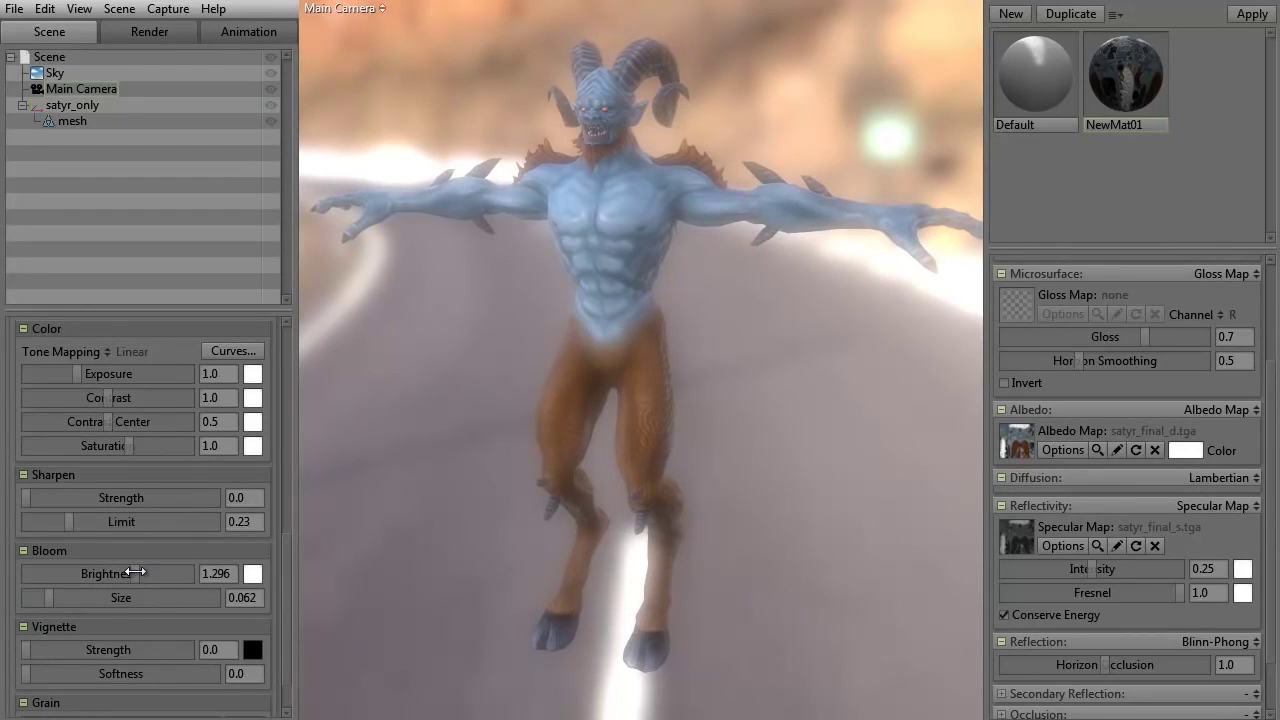
{"action": "left_click_drag", "start_coordinate": [135, 571], "coordinate": [22, 568]}
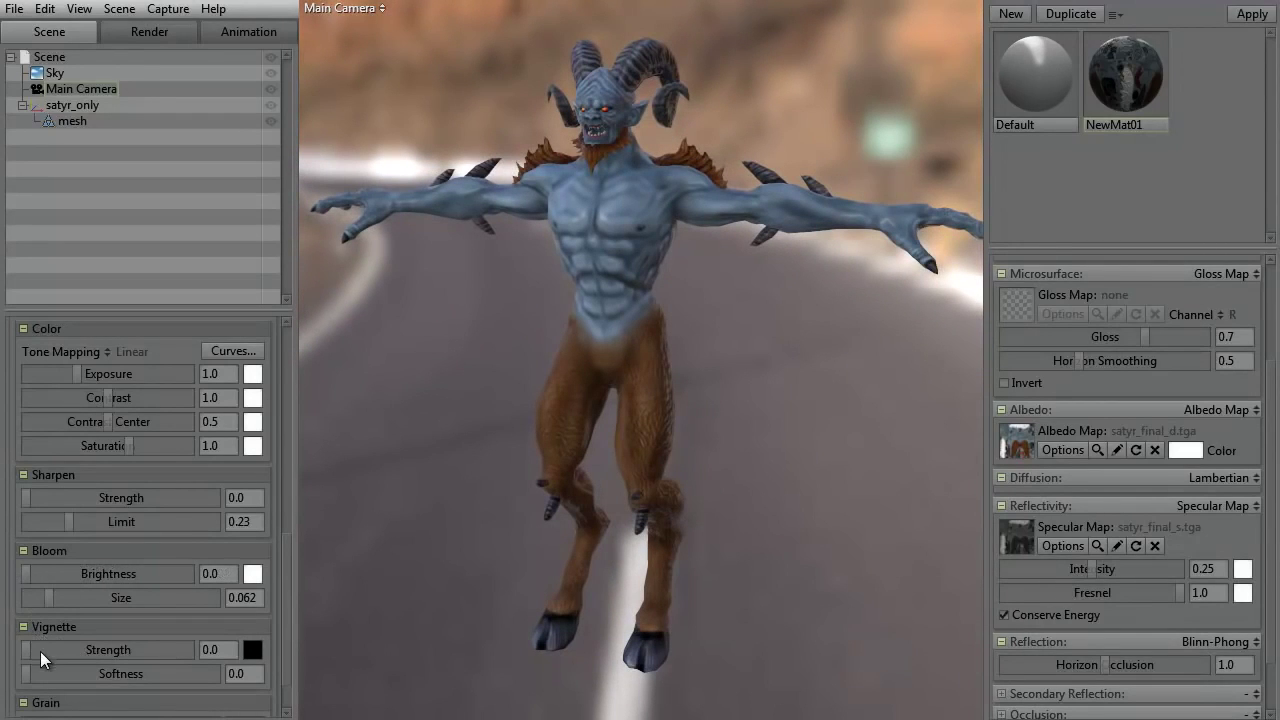
{"action": "mouse_move", "coordinate": [24, 652]}
{"action": "left_mouse_down"}
{"action": "mouse_move", "coordinate": [198, 639]}
{"action": "mouse_move", "coordinate": [26, 642]}
{"action": "left_mouse_up"}
- Expand the post effect's Grain settings to view its strength and sharpness
{"action": "left_click", "coordinate": [67, 704]}
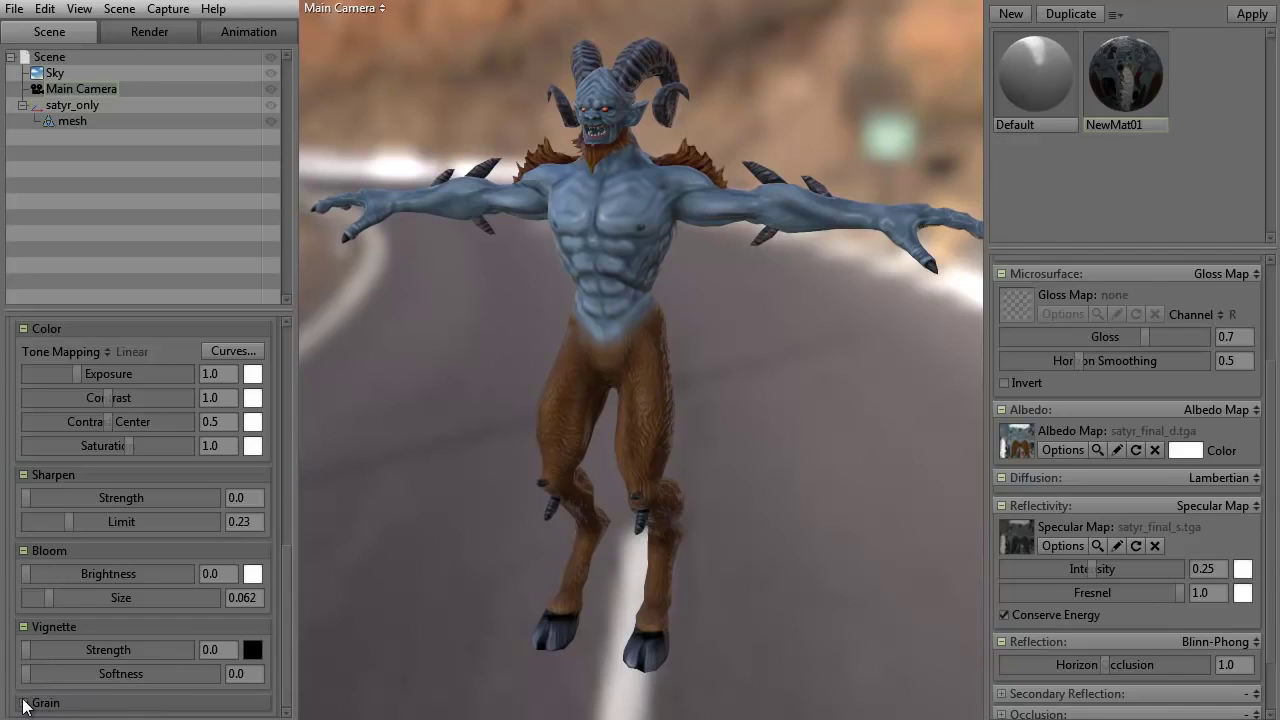
{"action": "scroll", "coordinate": [286, 656], "scroll_direction": "down", "scroll_amount": 2}
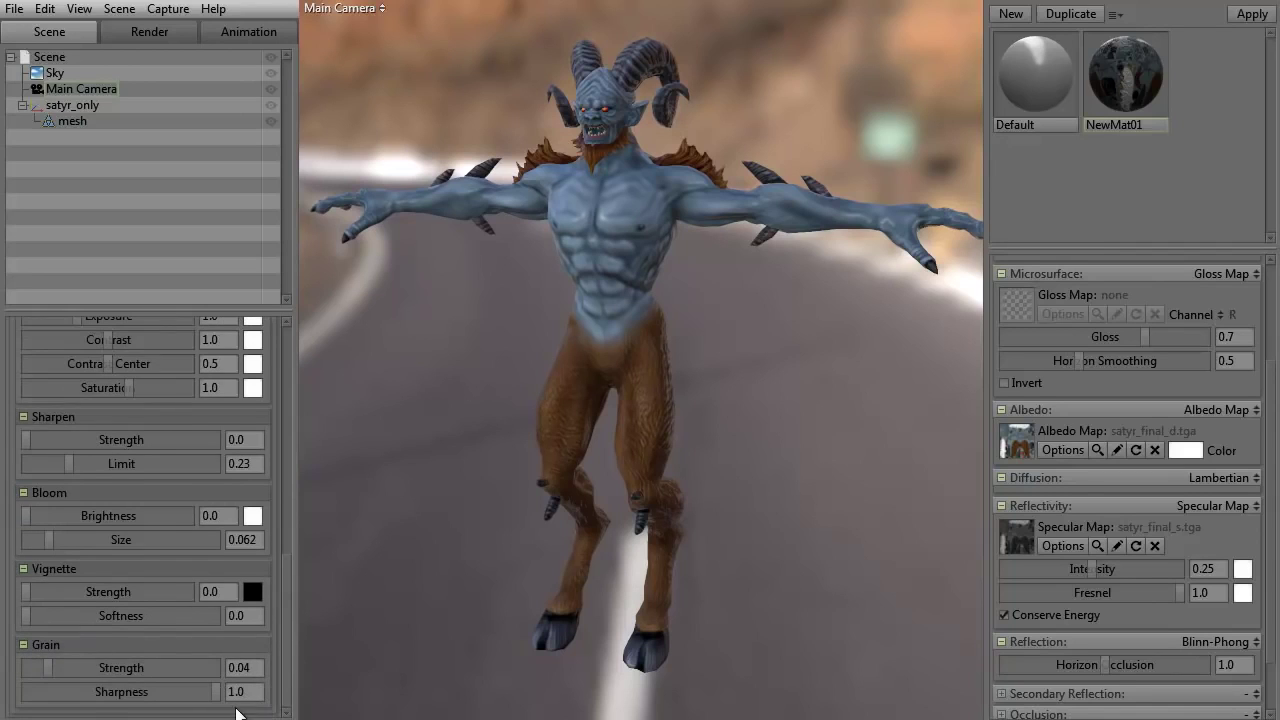
- Reduce the camera's grain strength to its minimum and collapse the Grain, Vignette, Bloom, Sharpen and Color groups
{"action": "left_click_drag", "start_coordinate": [46, 675], "coordinate": [17, 662]}
{"action": "left_click", "coordinate": [60, 644]}
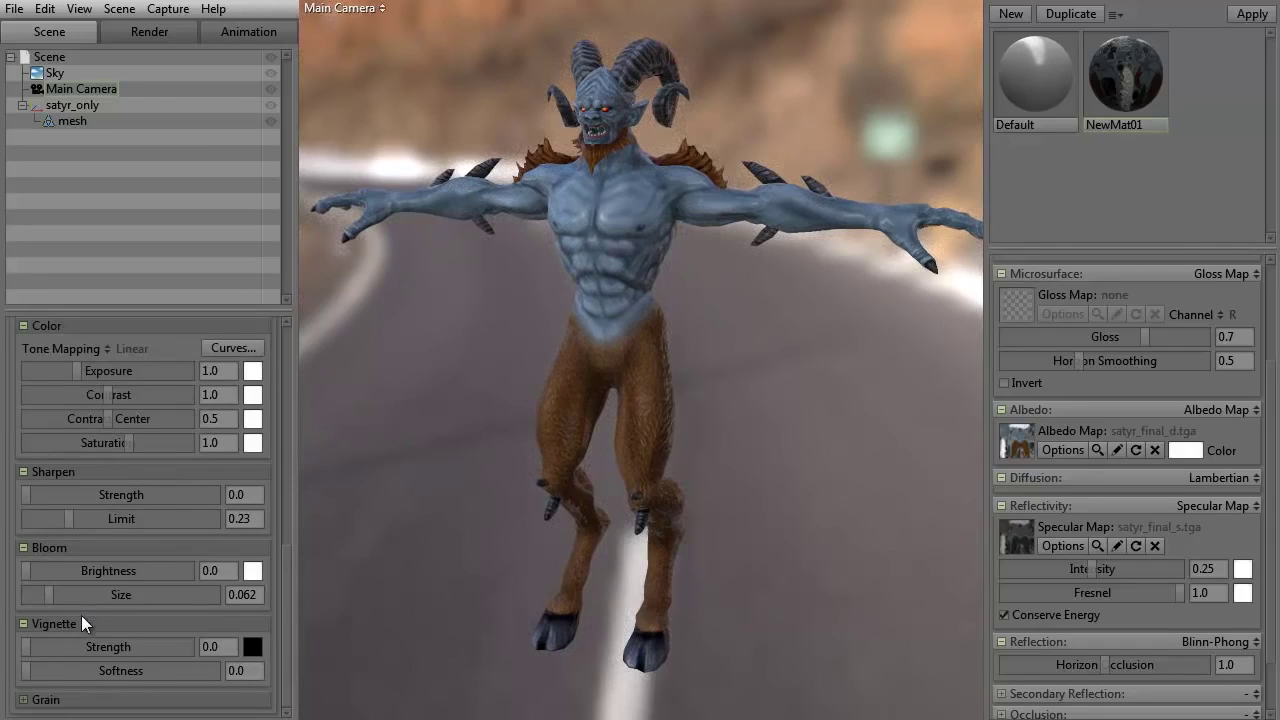
{"action": "left_click", "coordinate": [84, 619]}
{"action": "left_click", "coordinate": [85, 600]}
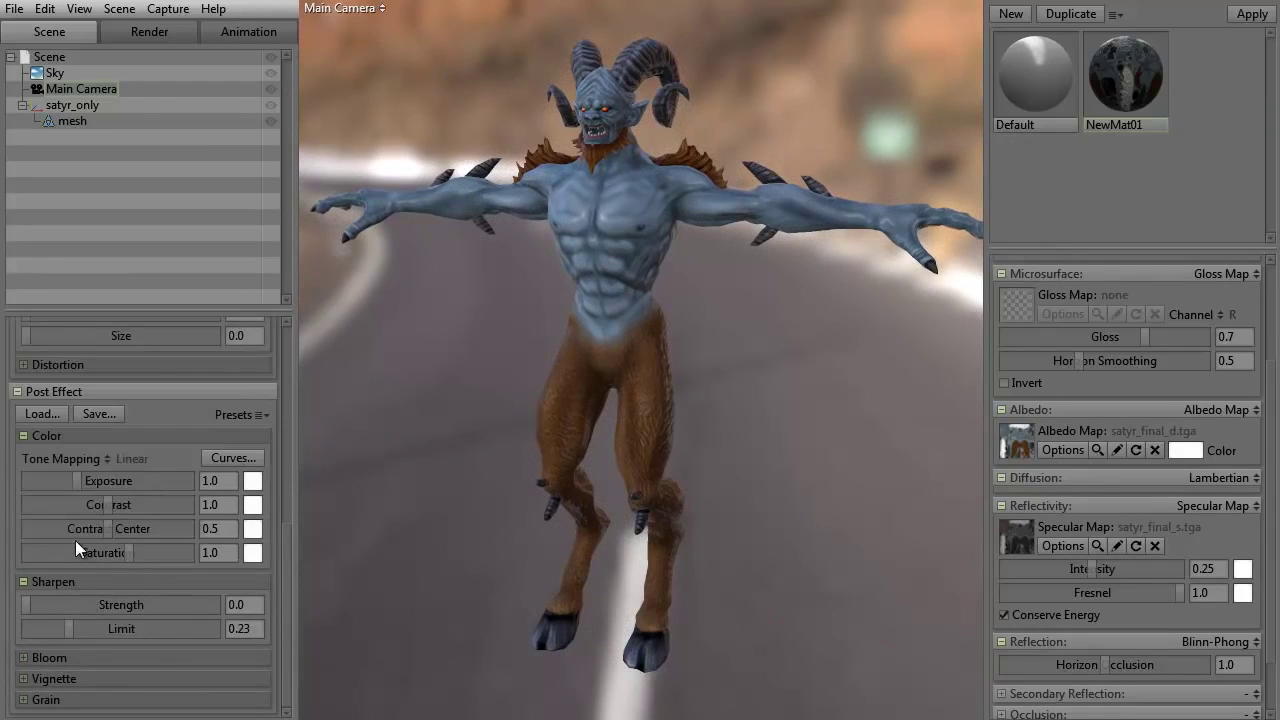
{"action": "left_click", "coordinate": [86, 582]}
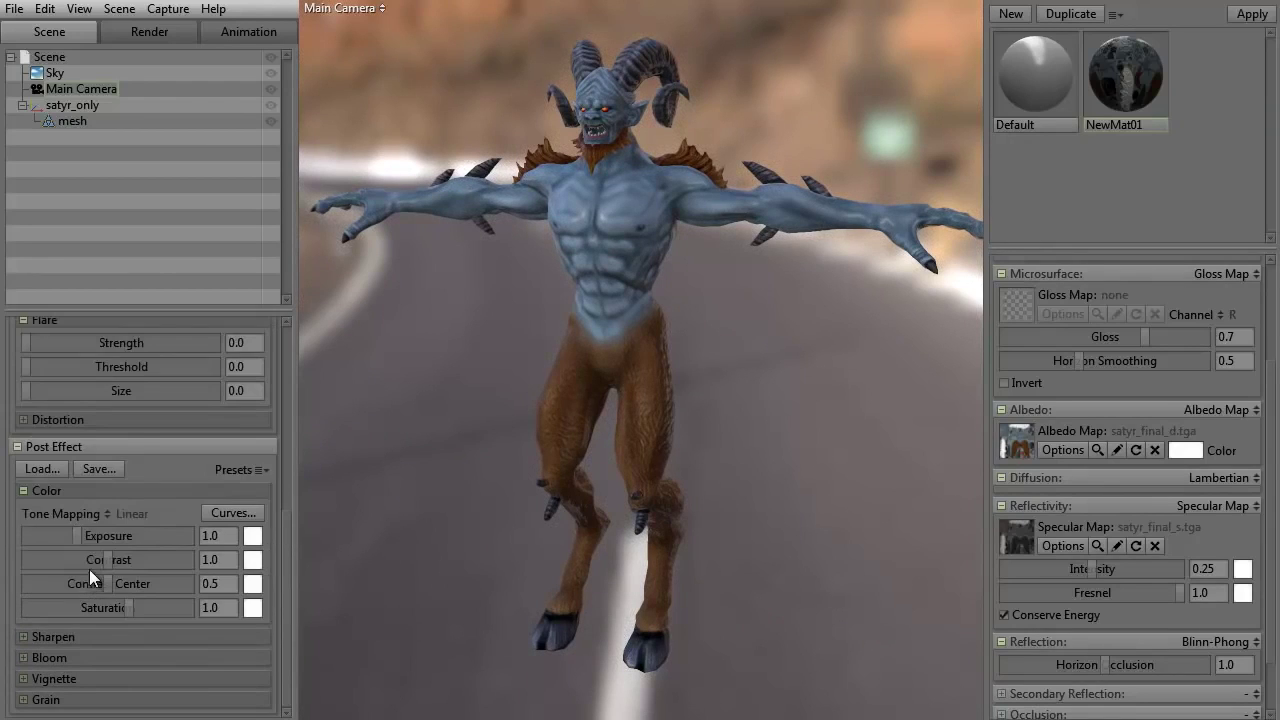
{"action": "left_click", "coordinate": [86, 492]}
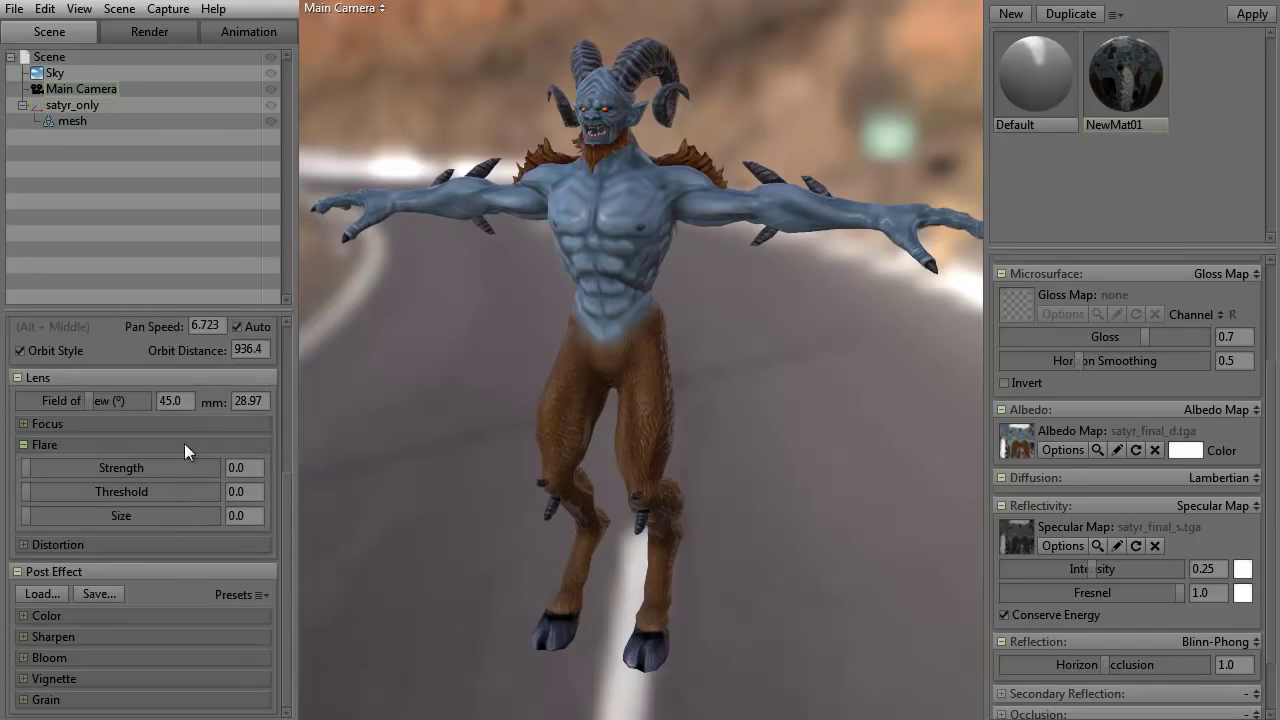
- View the transform settings of satyr_only and the viewport resolution options in the render settings, keeping 1:1
{"action": "left_click", "coordinate": [72, 105]}
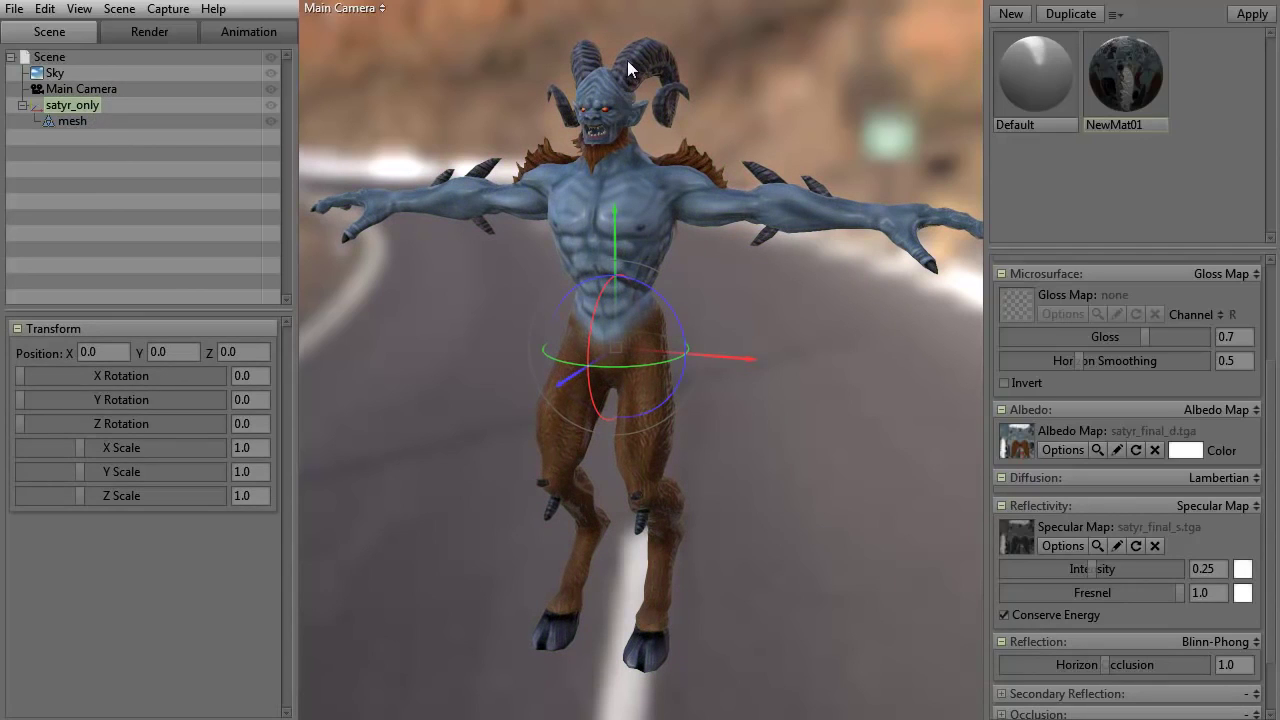
{"action": "left_click", "coordinate": [145, 32]}
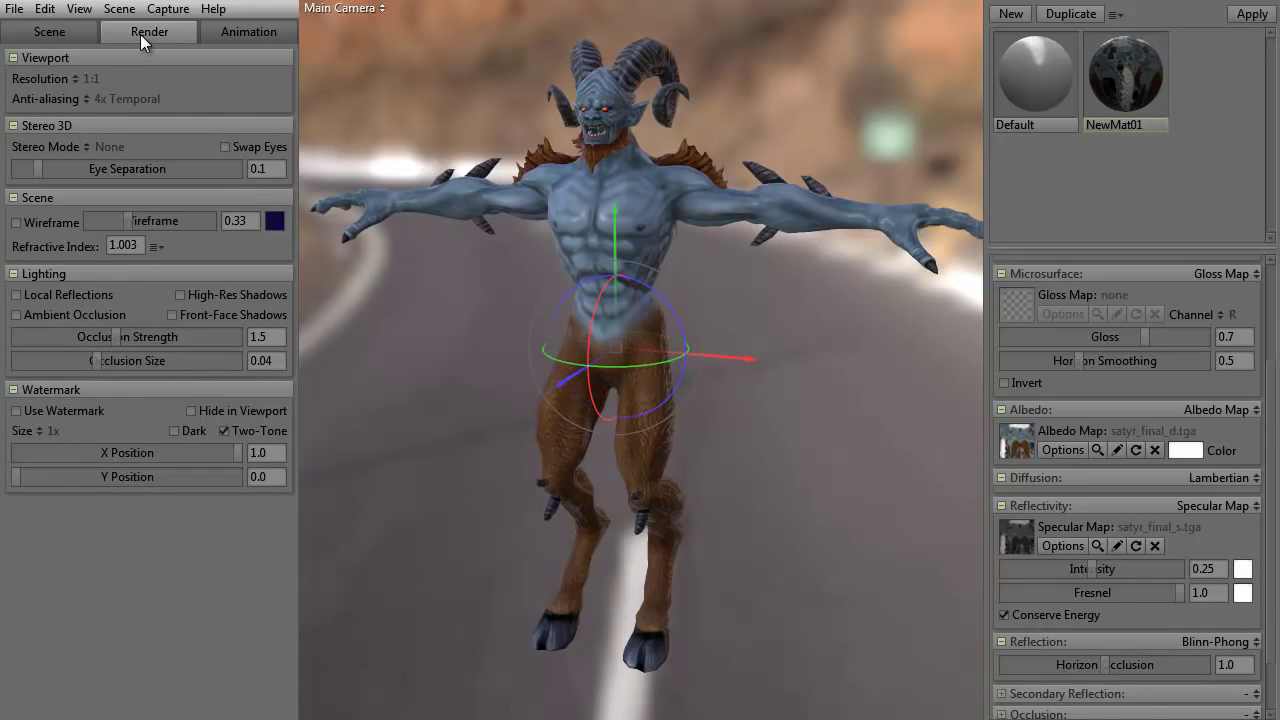
{"action": "left_click", "coordinate": [75, 79]}
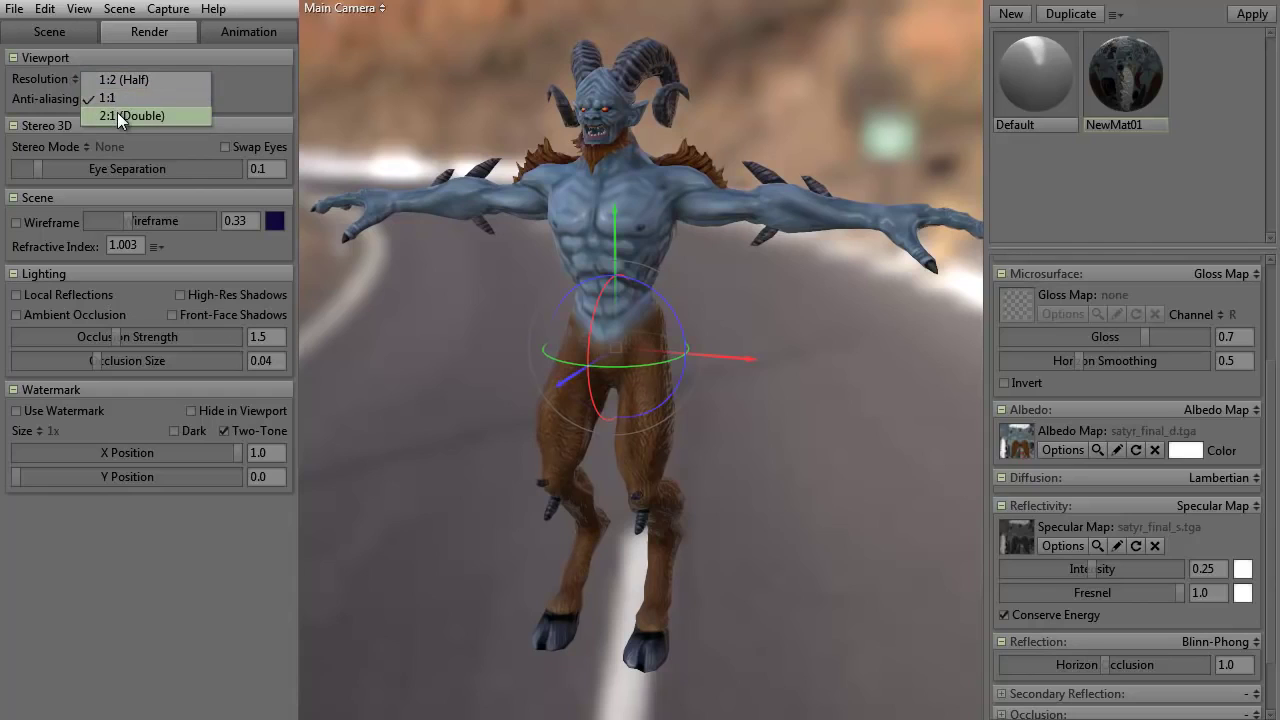
{"action": "left_click", "coordinate": [45, 108]}
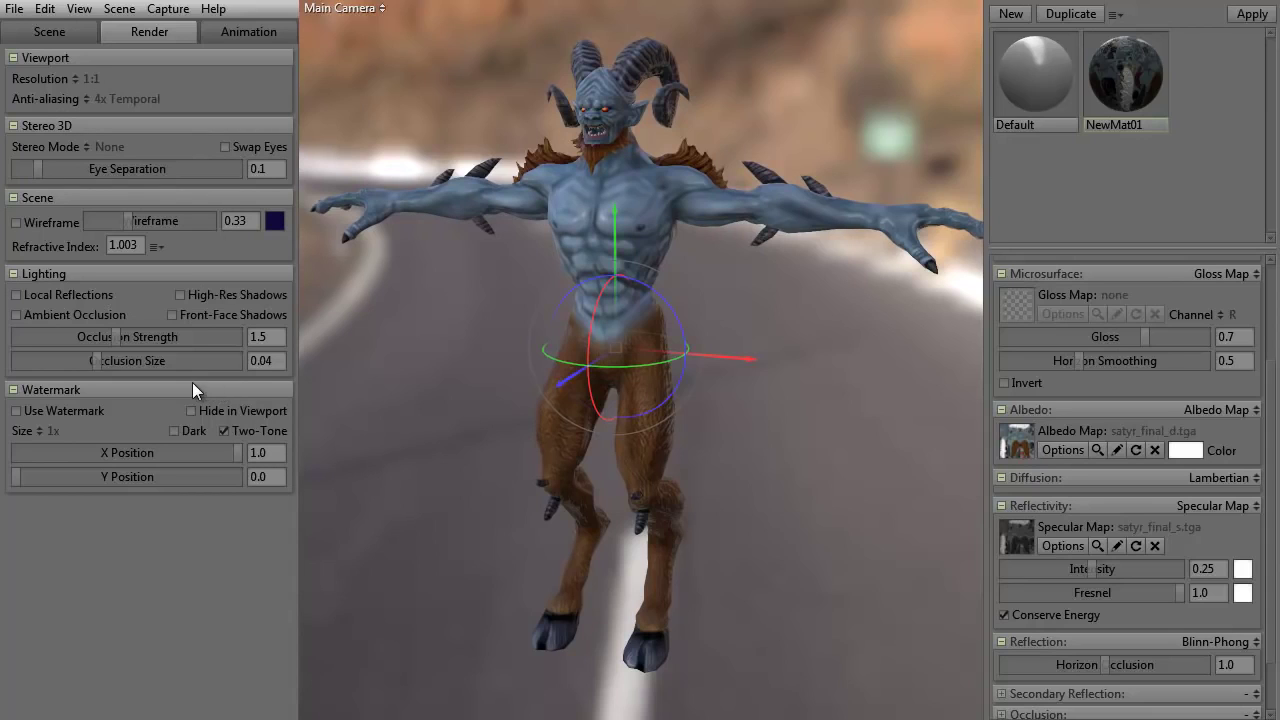
- Turn on the wireframe overlay for a close view of the satyr and raise its strength to 1.0
{"action": "left_click", "coordinate": [16, 222]}
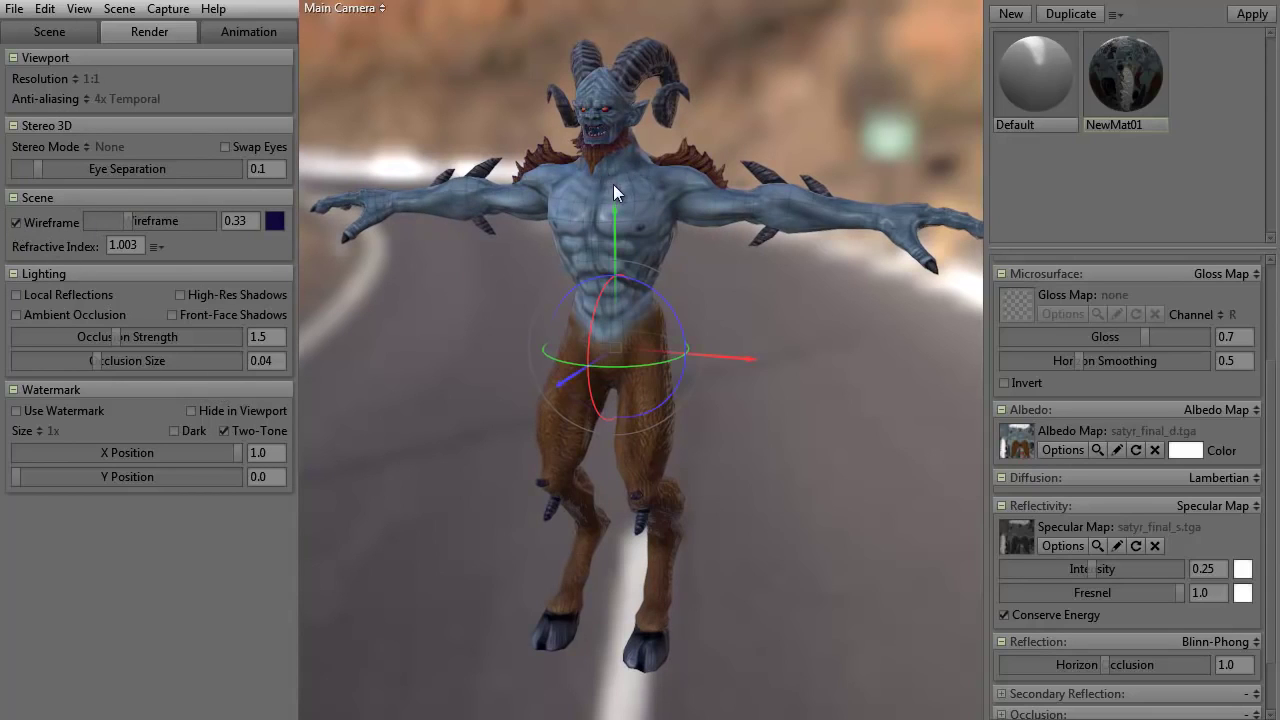
{"action": "right_click_drag", "start_coordinate": [516, 242], "coordinate": [504, 488]}
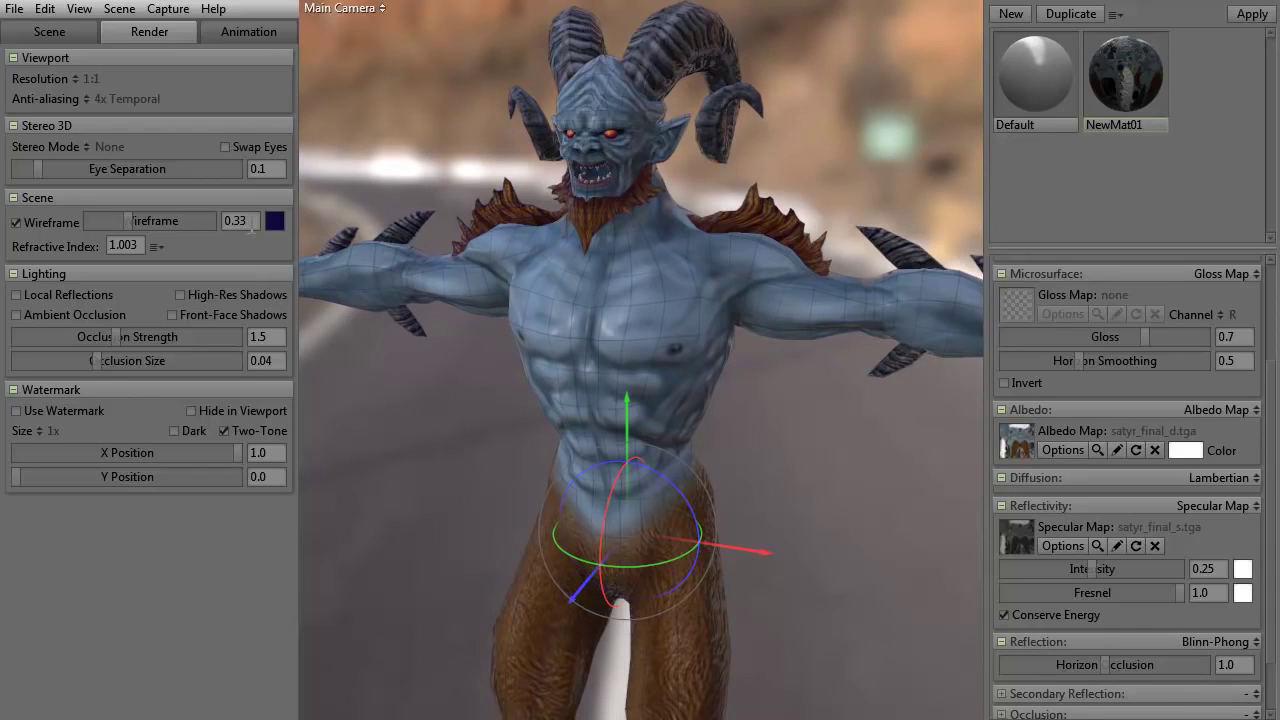
{"action": "left_click_drag", "start_coordinate": [132, 222], "coordinate": [228, 225]}
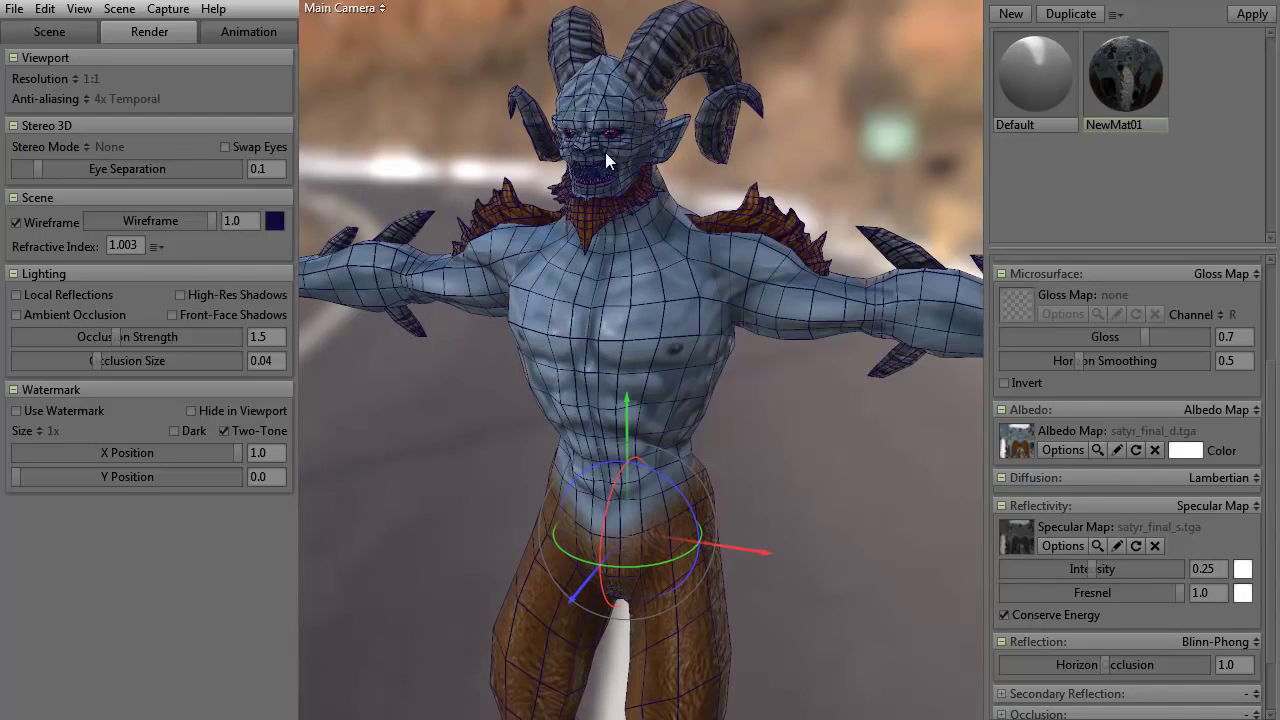
- Try a bright red wireframe color on the satyr
{"action": "left_click", "coordinate": [275, 222]}
{"action": "left_click_drag", "start_coordinate": [587, 535], "coordinate": [586, 450]}
{"action": "left_click_drag", "start_coordinate": [540, 650], "coordinate": [554, 467]}
{"action": "key", "text": "Return"}
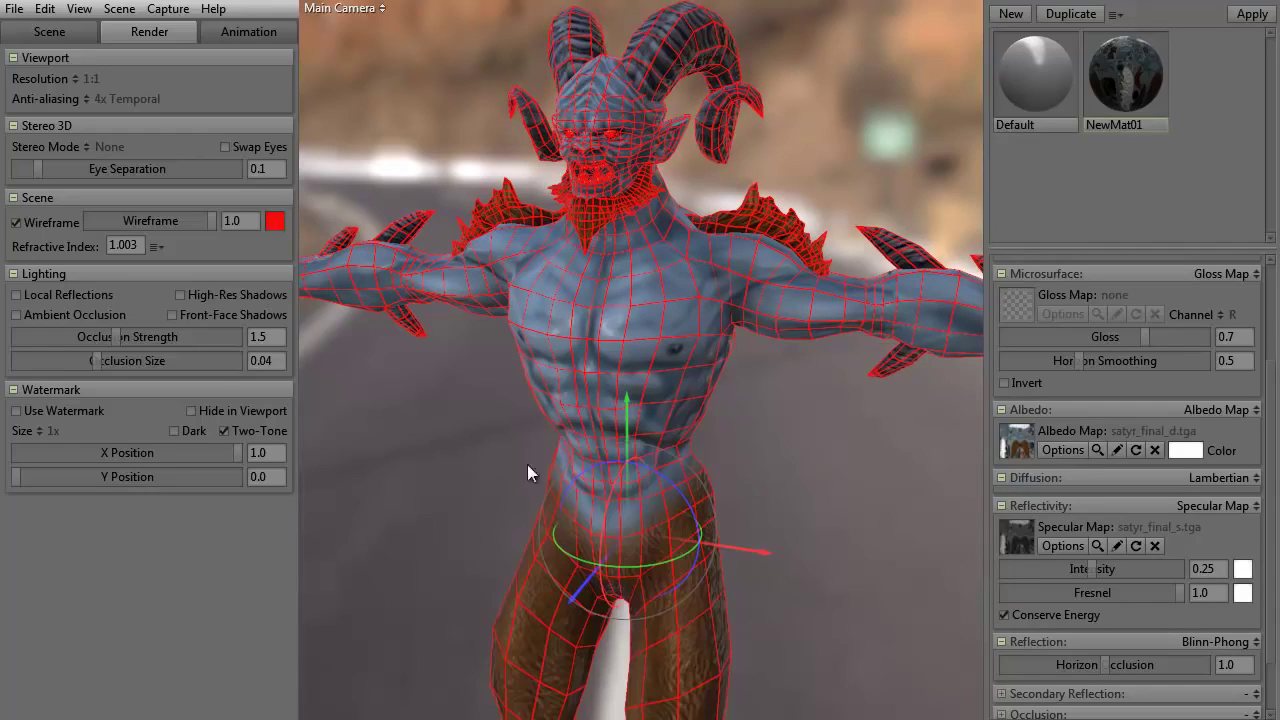
- Set the wireframe color to black (000000)
{"action": "left_click", "coordinate": [273, 223]}
{"action": "left_click_drag", "start_coordinate": [487, 465], "coordinate": [313, 710]}
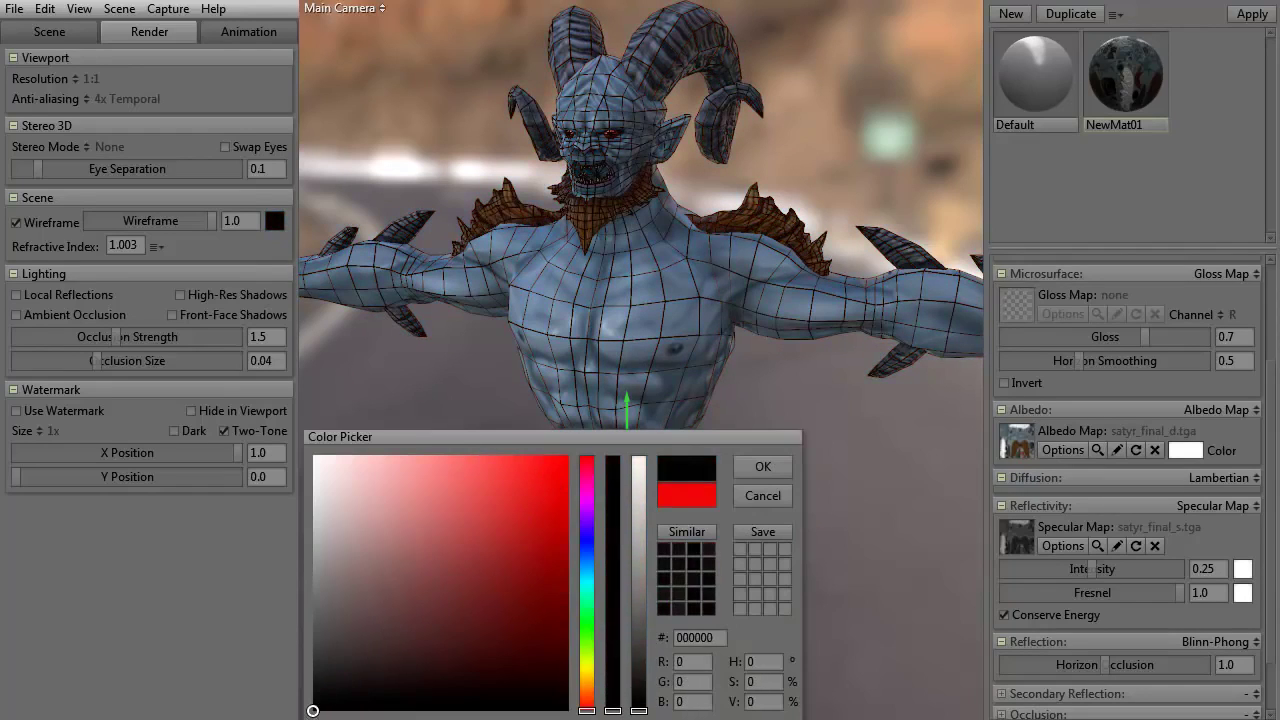
{"action": "left_click", "coordinate": [763, 467]}
- Set the wireframe strength to 0.5 with the whole satyr in view, and turn off the wireframe overlay
{"action": "scroll", "coordinate": [533, 445], "scroll_direction": "down", "scroll_amount": 5}
{"action": "left_click_drag", "start_coordinate": [494, 387], "coordinate": [468, 369]}
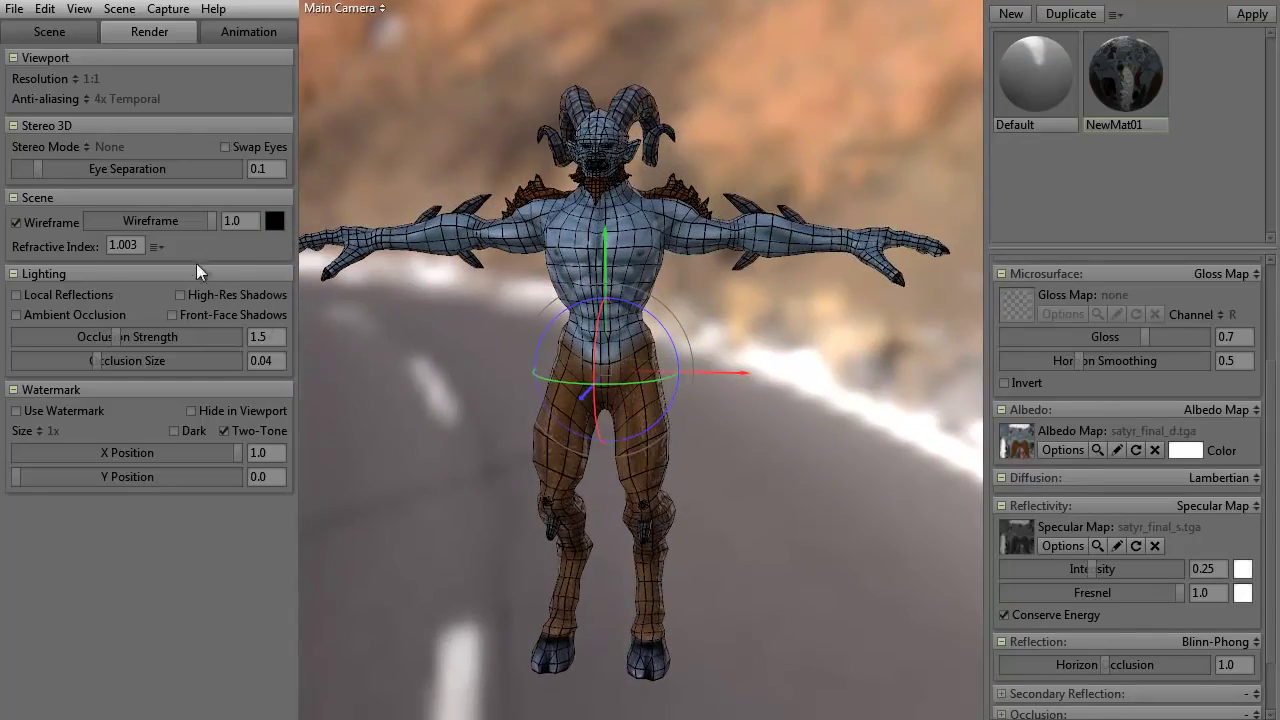
{"action": "left_click_drag", "start_coordinate": [209, 225], "coordinate": [150, 224]}
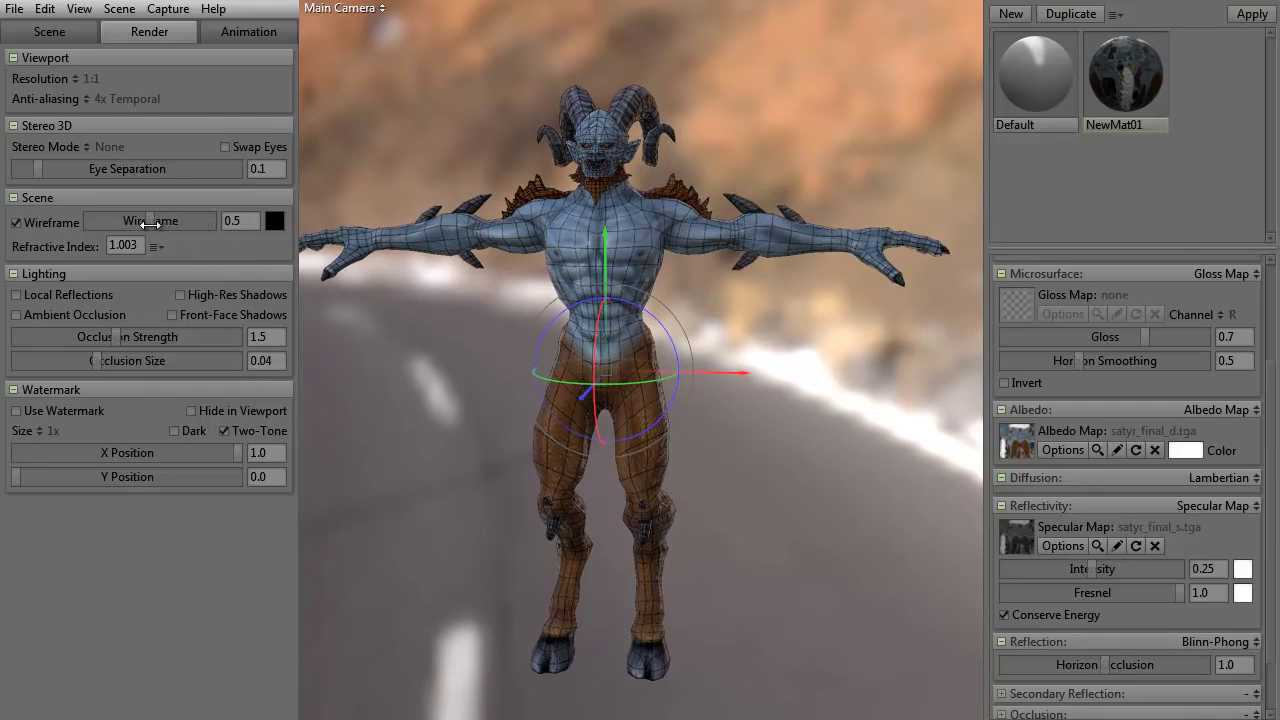
{"action": "mouse_move", "coordinate": [370, 377]}
{"action": "left_mouse_down"}
{"action": "mouse_move", "coordinate": [504, 380]}
{"action": "mouse_move", "coordinate": [540, 406]}
{"action": "mouse_move", "coordinate": [493, 356]}
{"action": "mouse_move", "coordinate": [466, 409]}
{"action": "mouse_move", "coordinate": [378, 391]}
{"action": "left_mouse_up"}
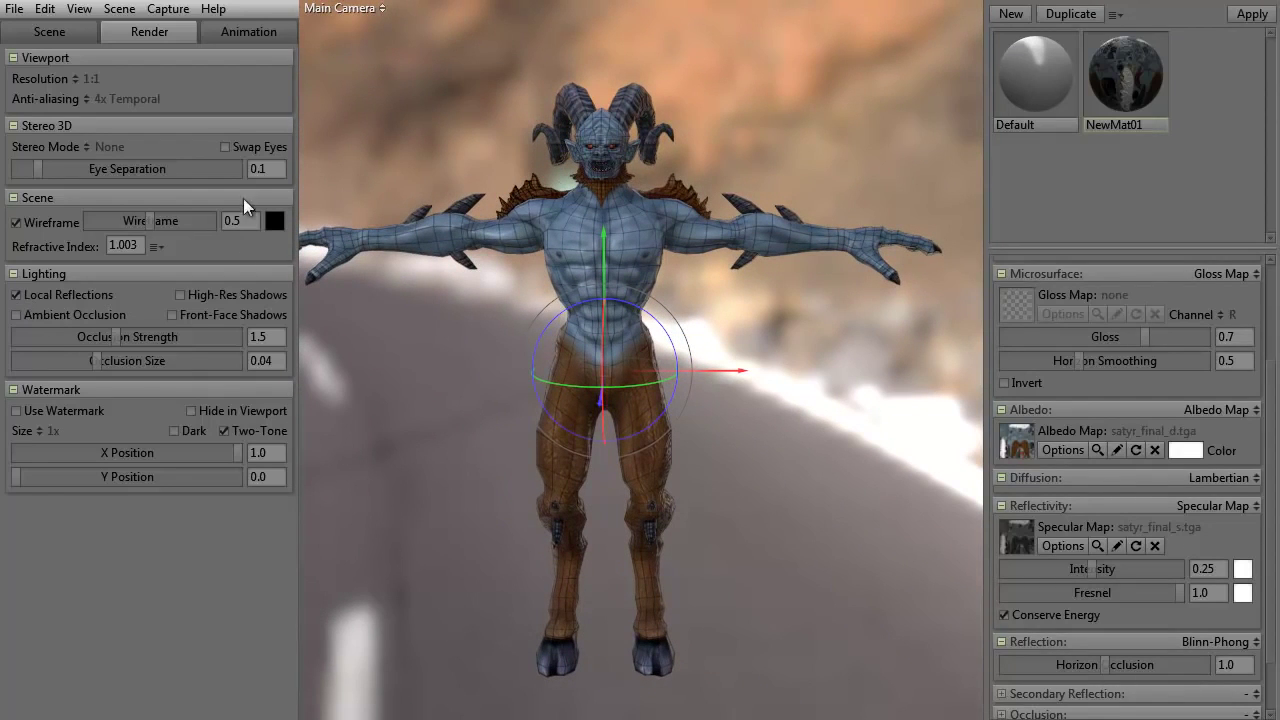
{"action": "left_click", "coordinate": [32, 221]}
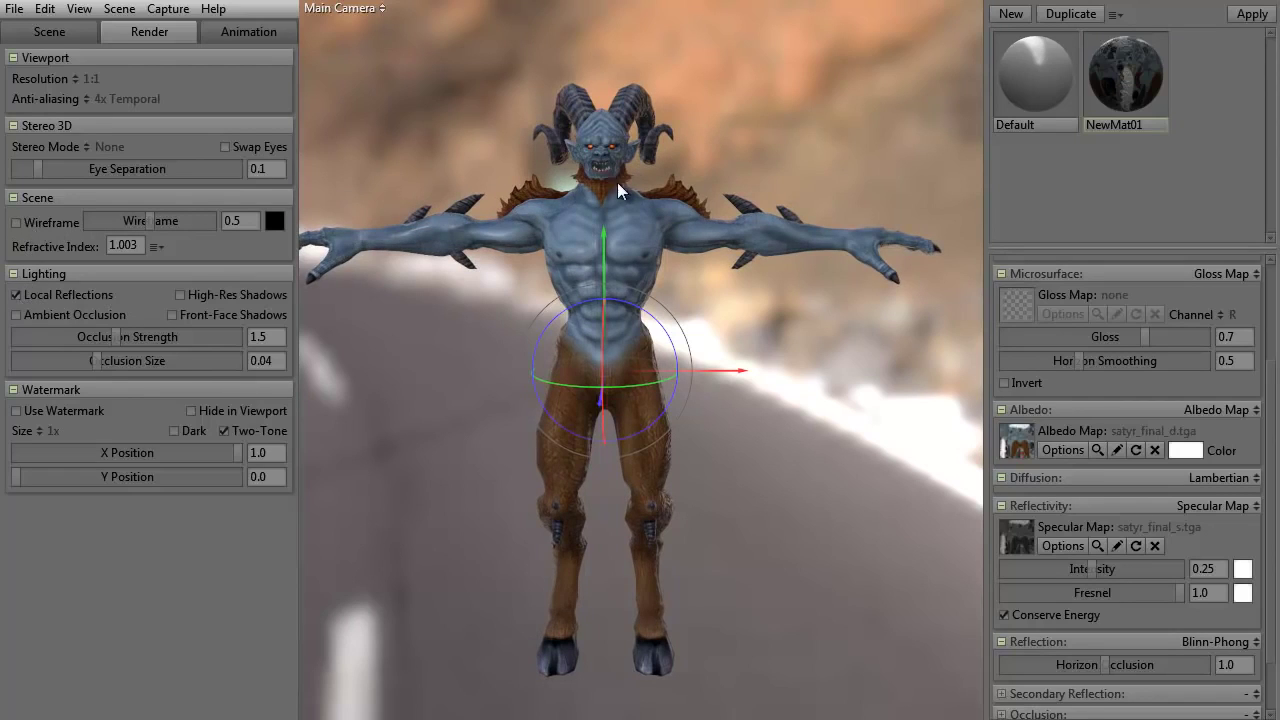
- Compare the satyr with and without local reflections, leaving local reflections and high-res shadows off
{"action": "left_click", "coordinate": [16, 298]}
{"action": "left_click", "coordinate": [16, 298]}
{"action": "left_click", "coordinate": [180, 295]}
{"action": "left_click", "coordinate": [16, 296]}
- Enable ambient occlusion in the lighting settings and compare its effect on the satyr
{"action": "left_click", "coordinate": [16, 315]}
{"action": "left_click_drag", "start_coordinate": [467, 286], "coordinate": [418, 404]}
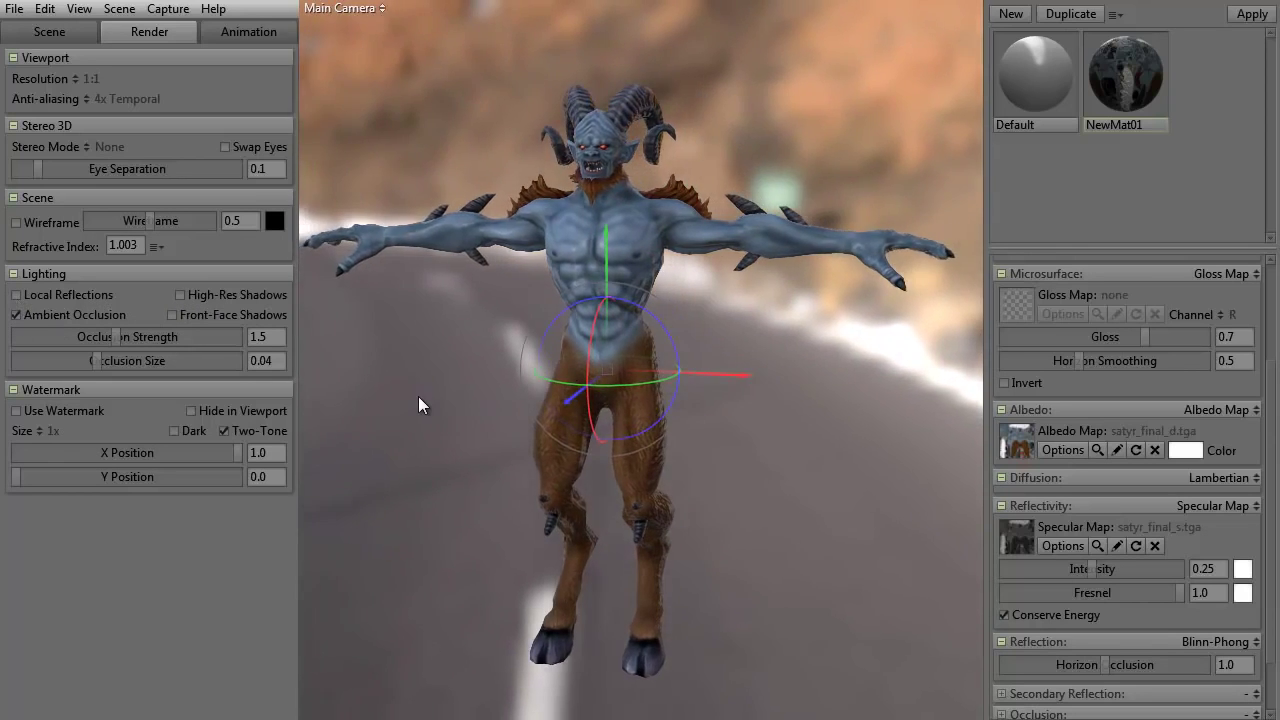
{"action": "left_click", "coordinate": [17, 315]}
- Try an occlusion strength of 16.0 and restore it to 1.5
{"action": "left_click_drag", "start_coordinate": [112, 335], "coordinate": [255, 336]}
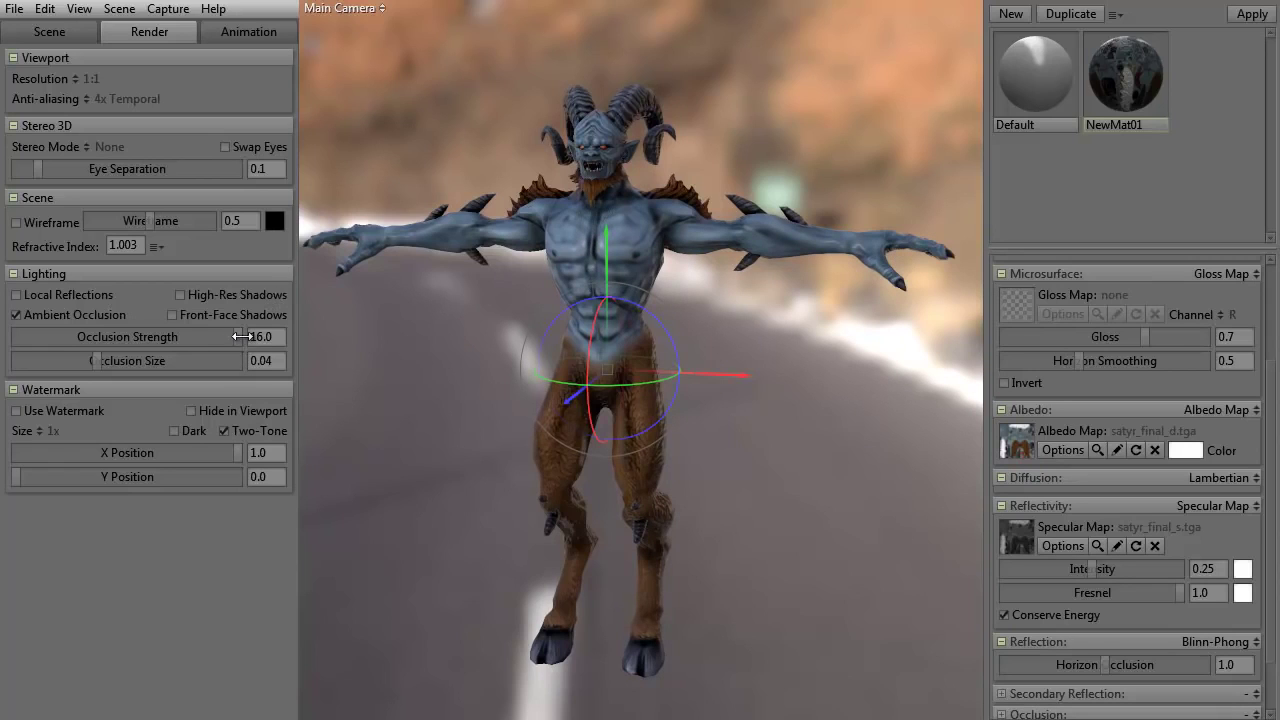
{"action": "left_click_drag", "start_coordinate": [236, 338], "coordinate": [119, 340]}
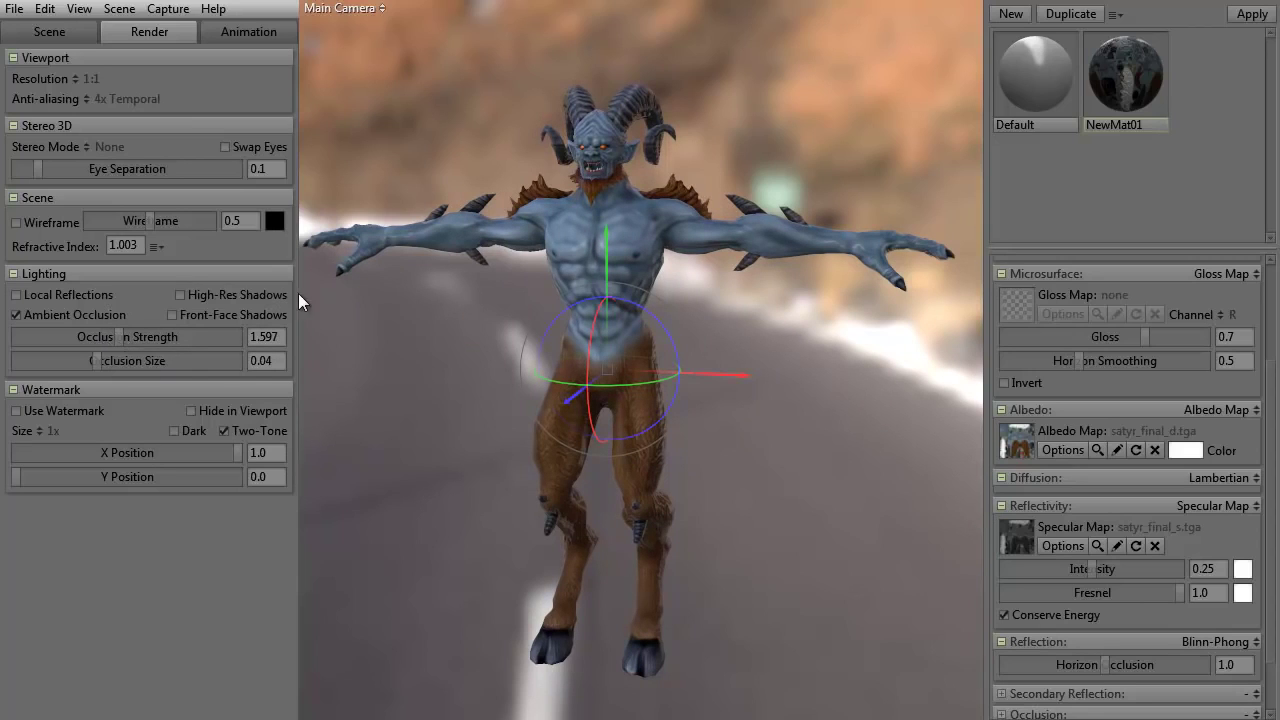
{"action": "type", "text": "1.5"}
{"action": "key", "text": "Return"}
- Try the render watermark with its Dark and Hide in Viewport options, and turn it all off again
{"action": "left_click", "coordinate": [17, 411]}
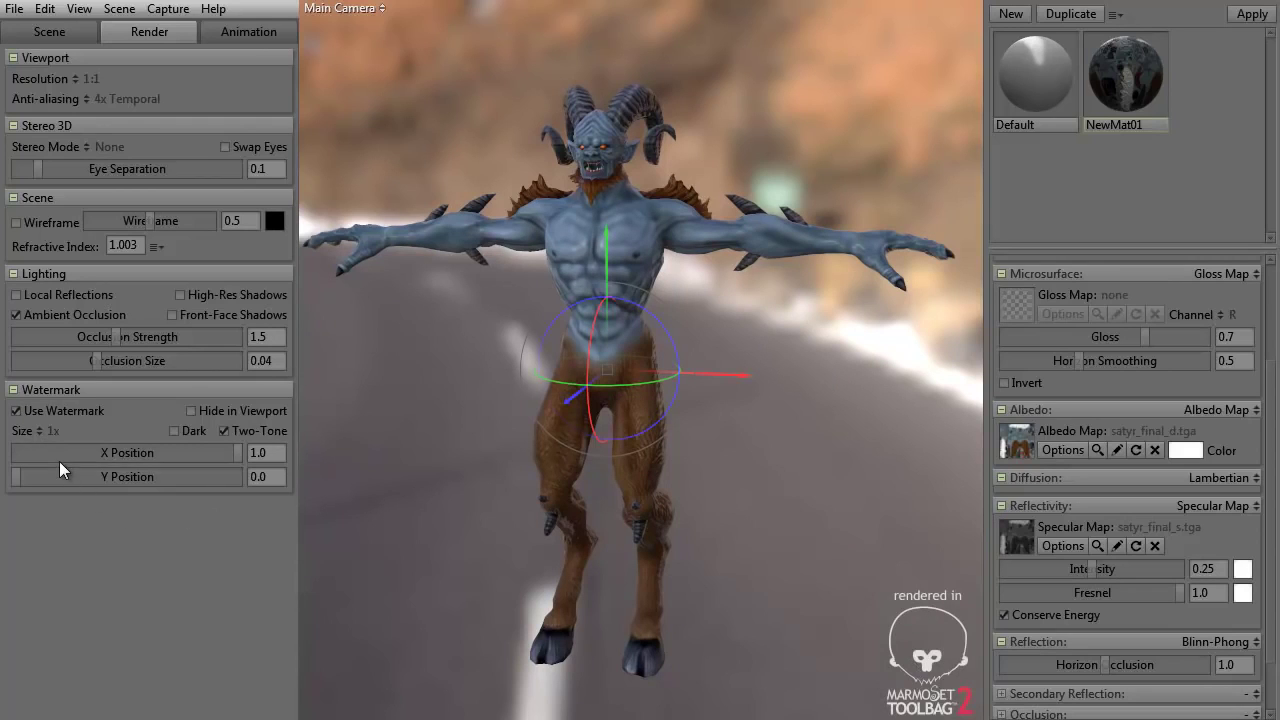
{"action": "left_click", "coordinate": [17, 411]}
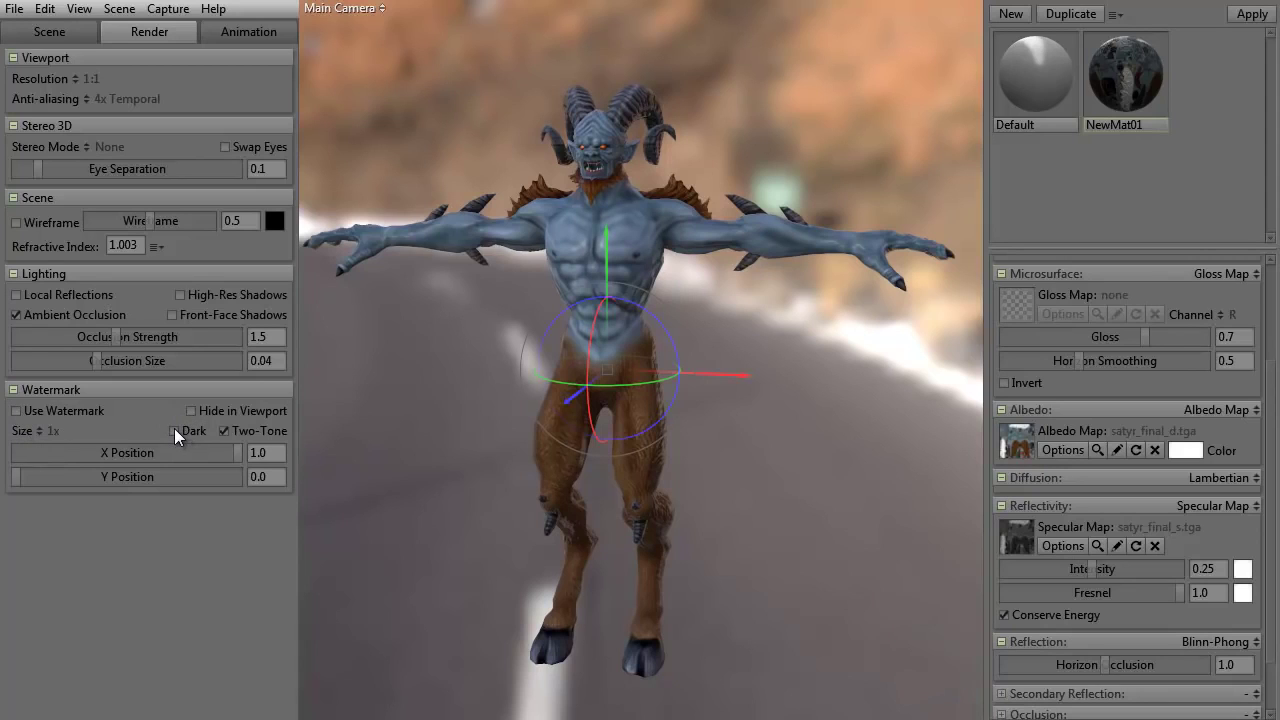
{"action": "left_click", "coordinate": [17, 411]}
{"action": "left_click", "coordinate": [175, 431]}
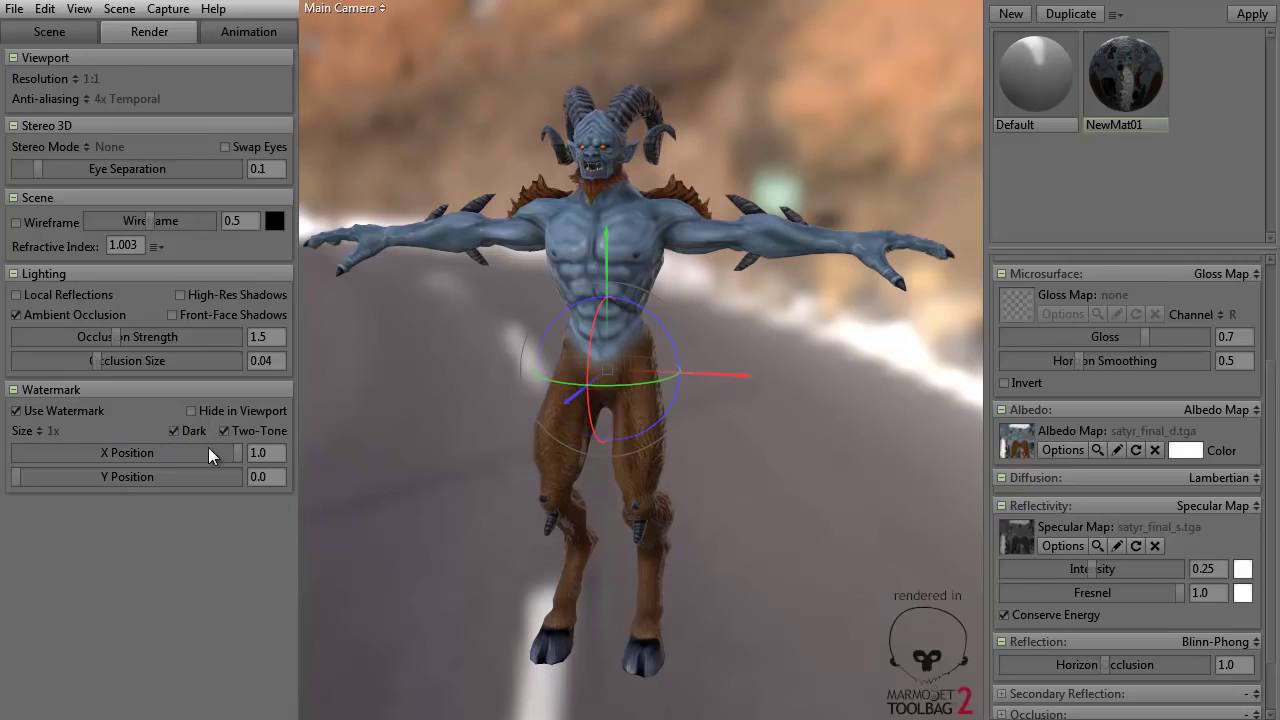
{"action": "left_click", "coordinate": [175, 431]}
{"action": "left_click", "coordinate": [173, 428]}
{"action": "left_click", "coordinate": [173, 428]}
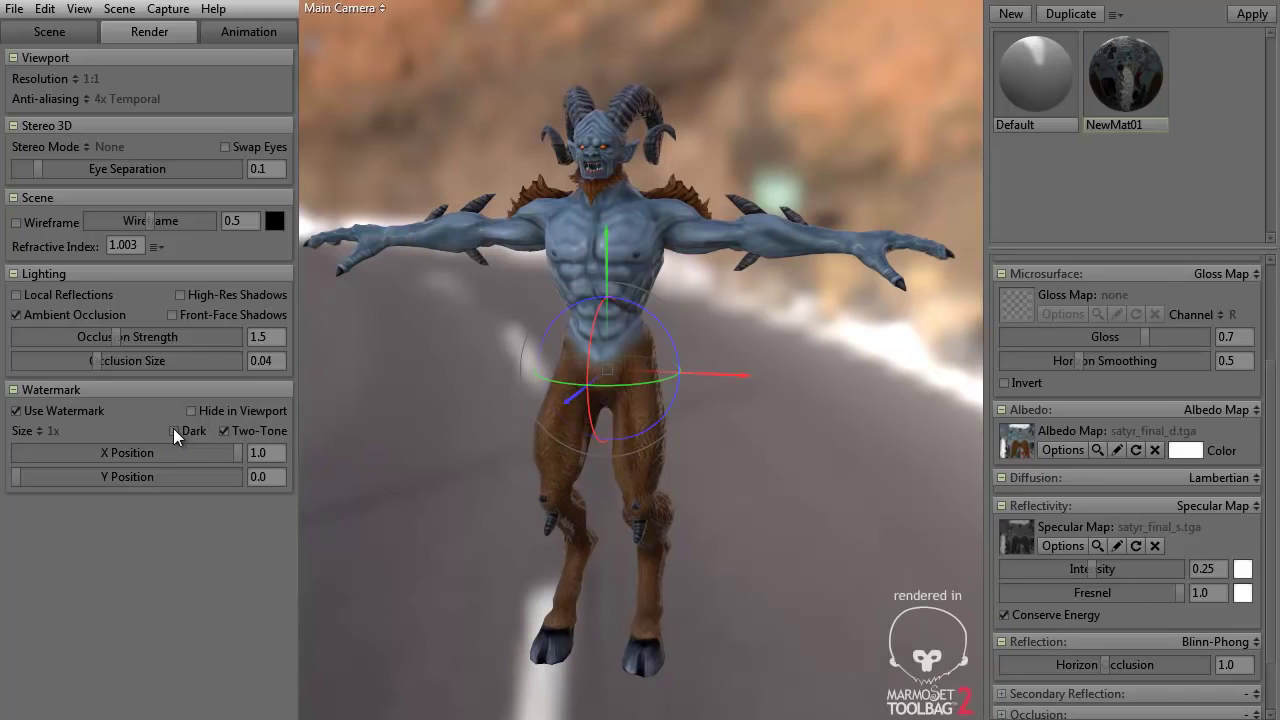
{"action": "left_click", "coordinate": [191, 411]}
{"action": "left_click", "coordinate": [191, 411]}
{"action": "left_click", "coordinate": [23, 415]}
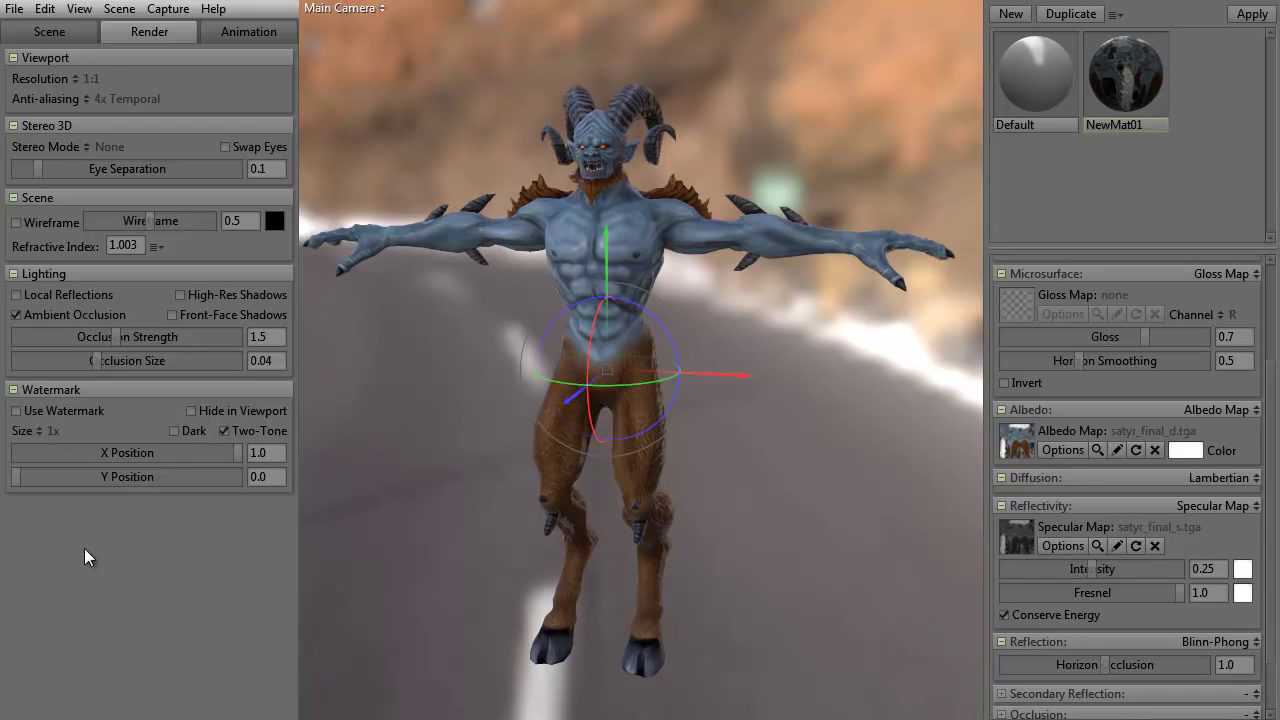
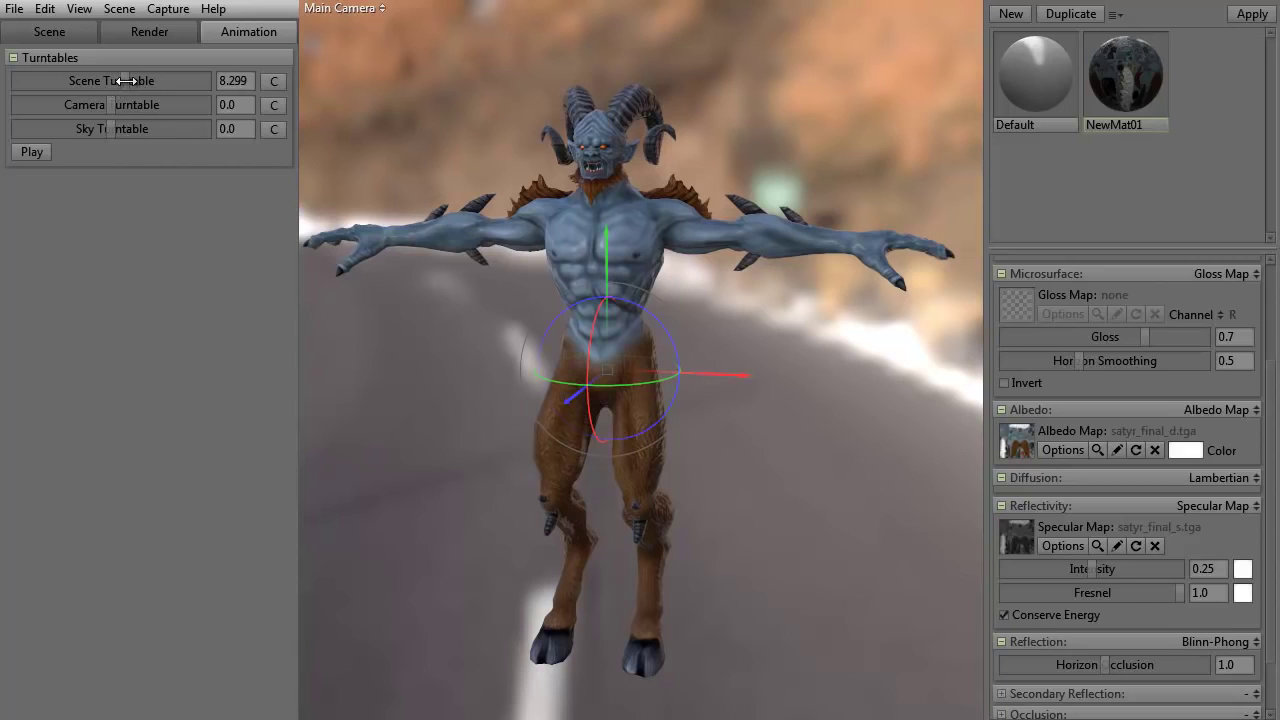
- Set the scene turntable to 10.0 in the animation settings, play the rotation and stop it
{"action": "left_click", "coordinate": [235, 81]}
{"action": "type", "text": "0"}
{"action": "key", "text": "Return"}
{"action": "type", "text": "10"}
{"action": "key", "text": "Return"}
{"action": "left_click", "coordinate": [22, 153]}
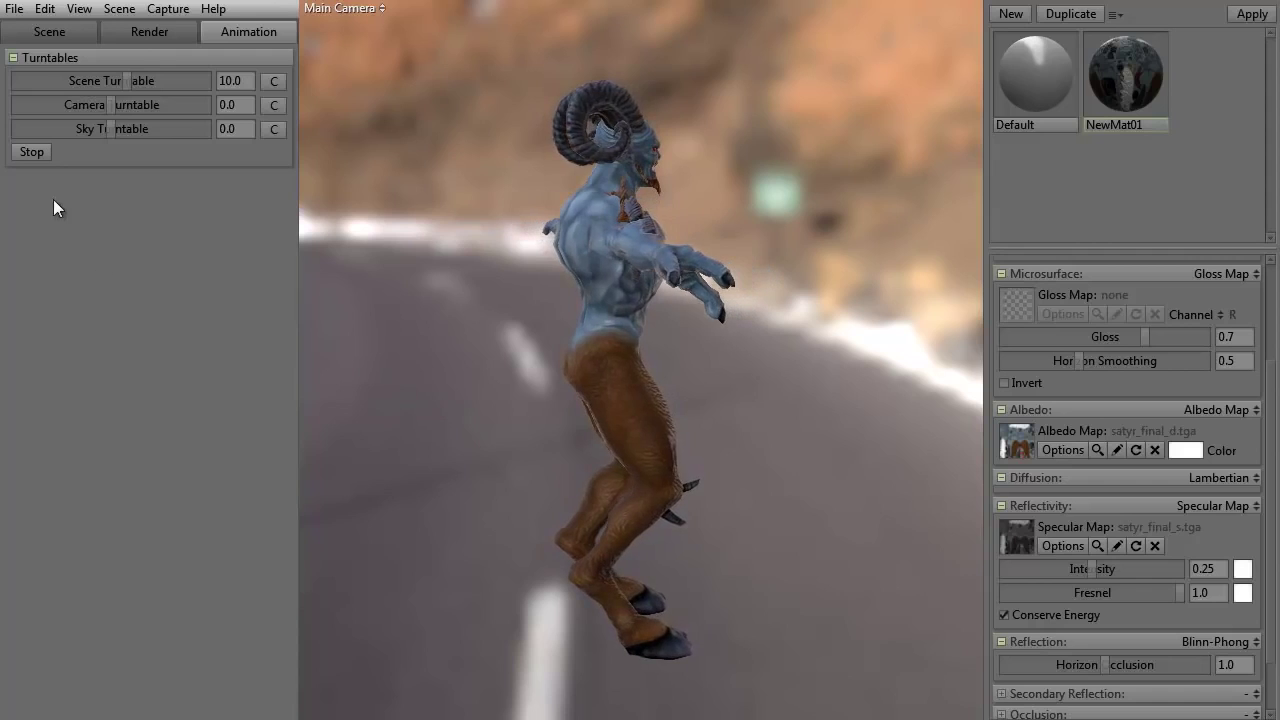
{"action": "left_click", "coordinate": [31, 153]}
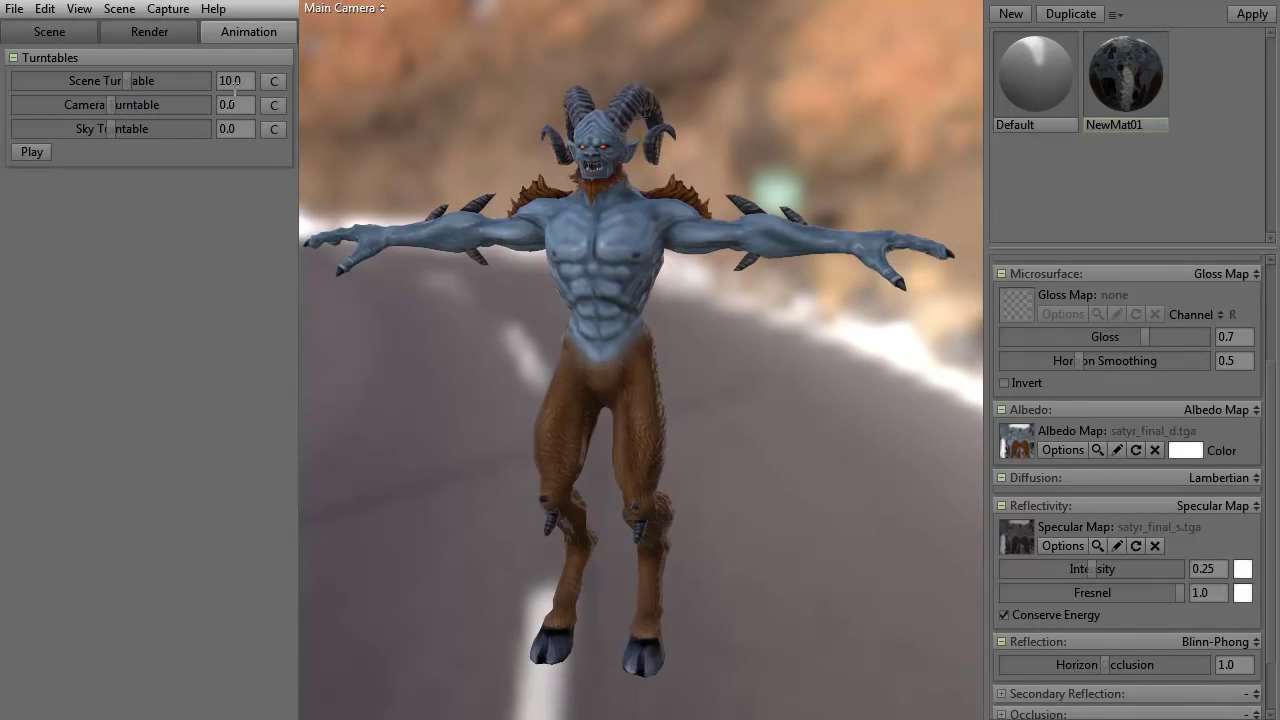
- Set the scene turntable to 0.0 and the camera turntable to 10.0, and play and stop the rotation
{"action": "double_click", "coordinate": [228, 81]}
{"action": "type", "text": "0"}
{"action": "key", "text": "Return"}
{"action": "double_click", "coordinate": [228, 108]}
{"action": "type", "text": "10"}
{"action": "key", "text": "Return"}
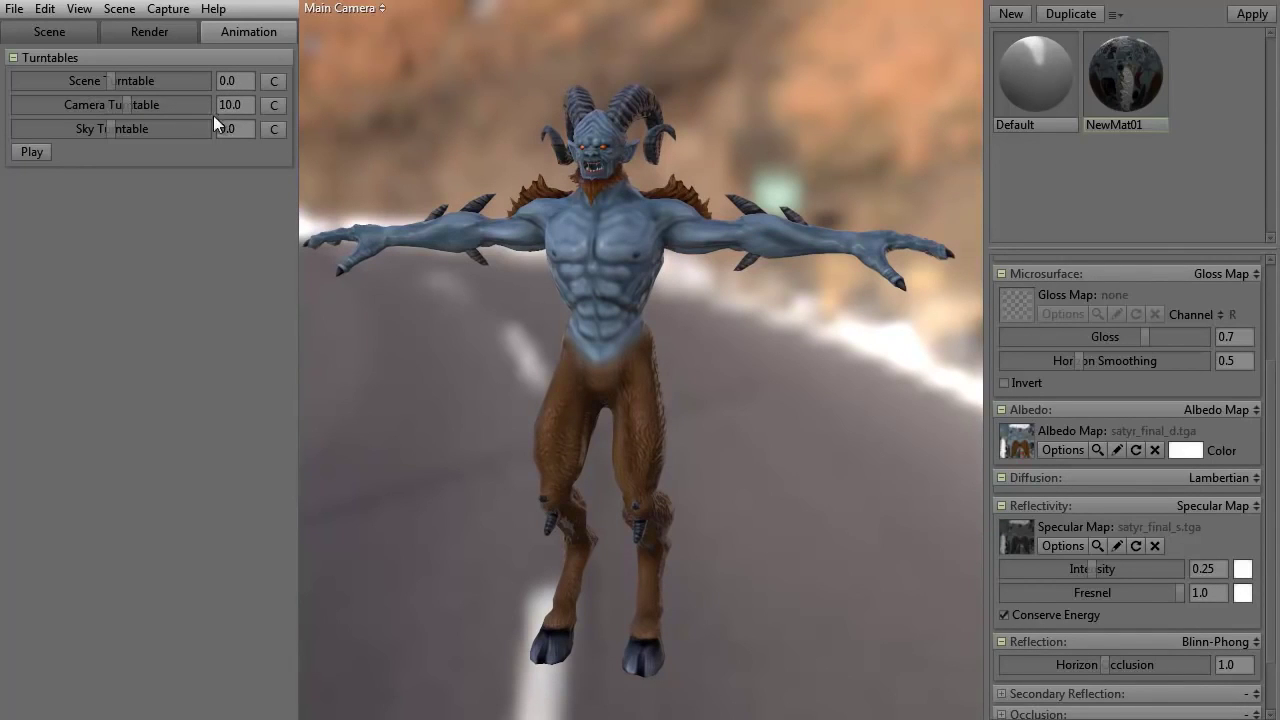
{"action": "left_click", "coordinate": [31, 152]}
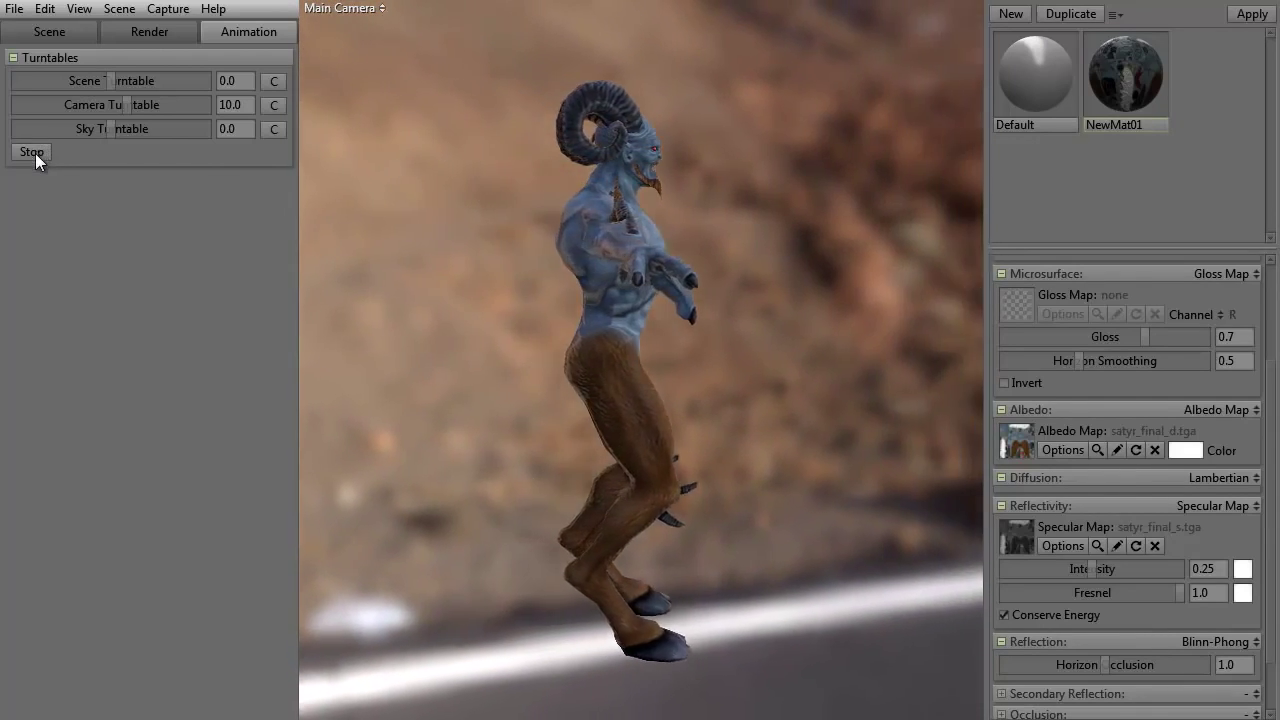
{"action": "left_click", "coordinate": [32, 153]}
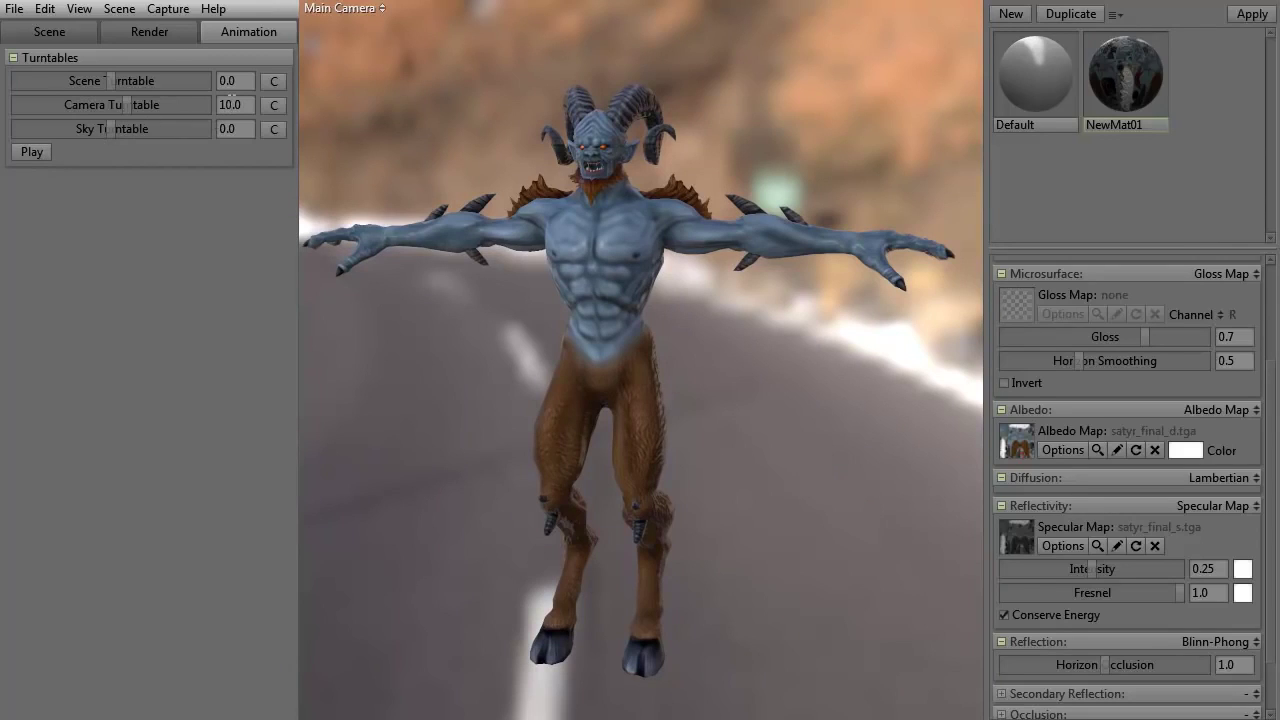
- Set the camera turntable to 0.0 and the sky turntable to 10.0, and play and stop the rotation
{"action": "double_click", "coordinate": [231, 104]}
{"action": "type", "text": "0"}
{"action": "key", "text": "Return"}
{"action": "type", "text": "1"}
{"action": "key", "text": "Return"}
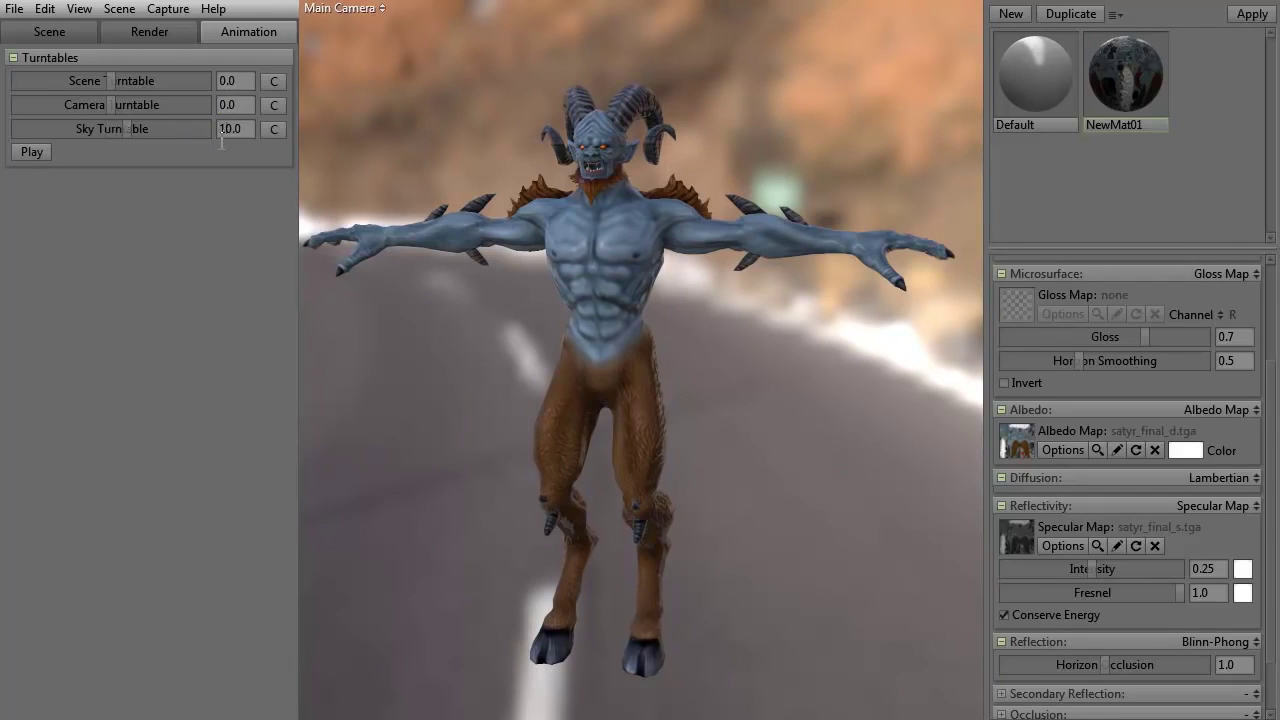
{"action": "left_click", "coordinate": [32, 152]}
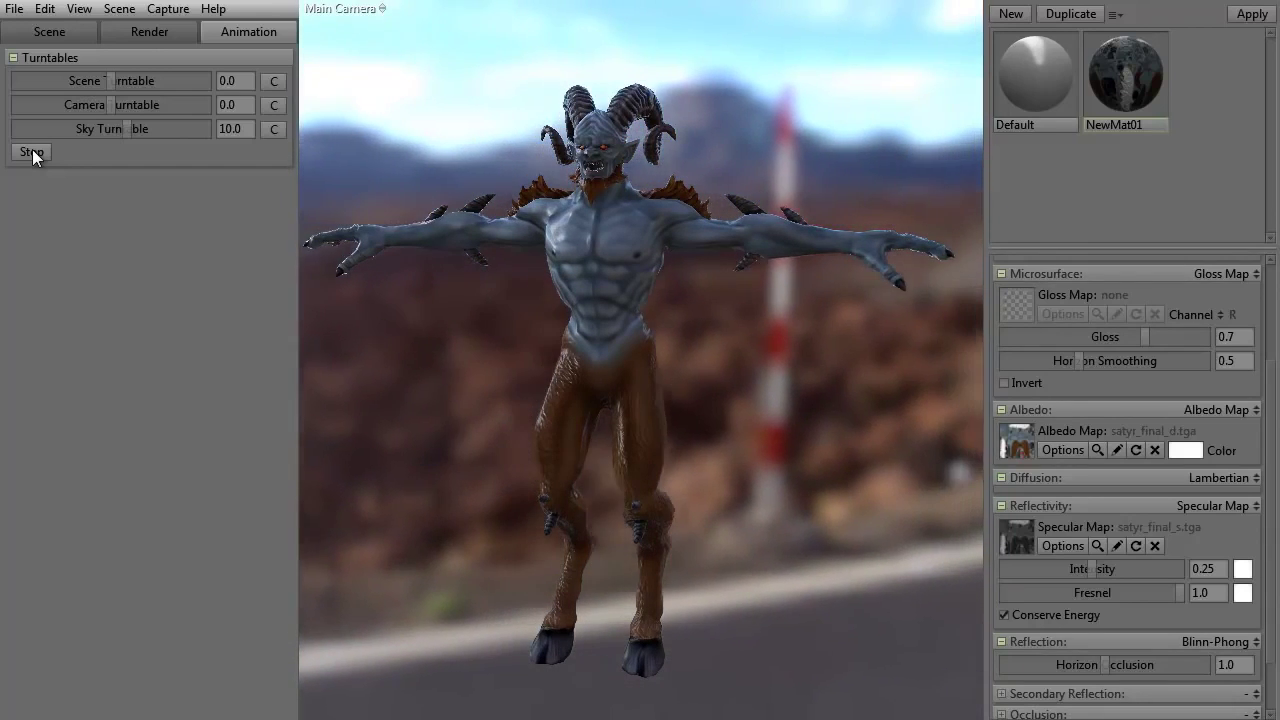
{"action": "left_click", "coordinate": [32, 151]}
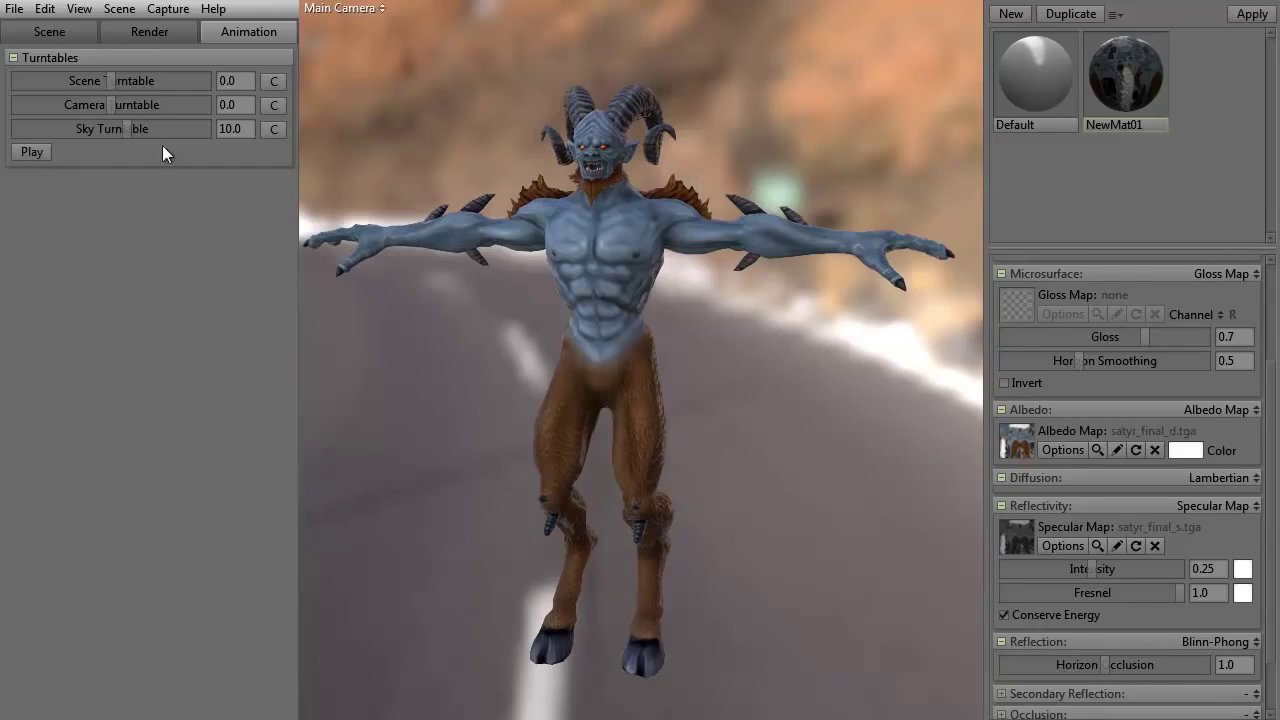
- Finish with the turntable settings and return to the list of scene objects
{"action": "left_click", "coordinate": [215, 134]}
{"action": "left_click", "coordinate": [50, 33]}
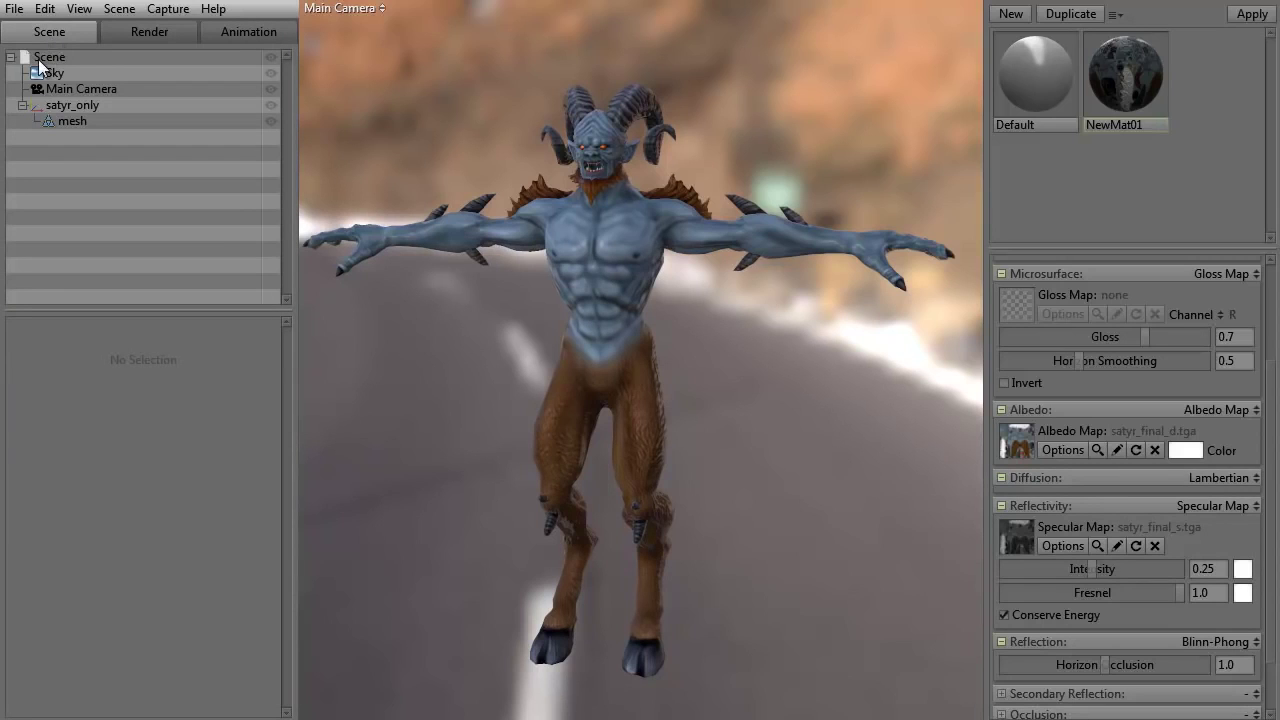
- Select the sky, raise its brightness to about 1.007, and view the custom sky image file choices without loading one
{"action": "double_click", "coordinate": [57, 72]}
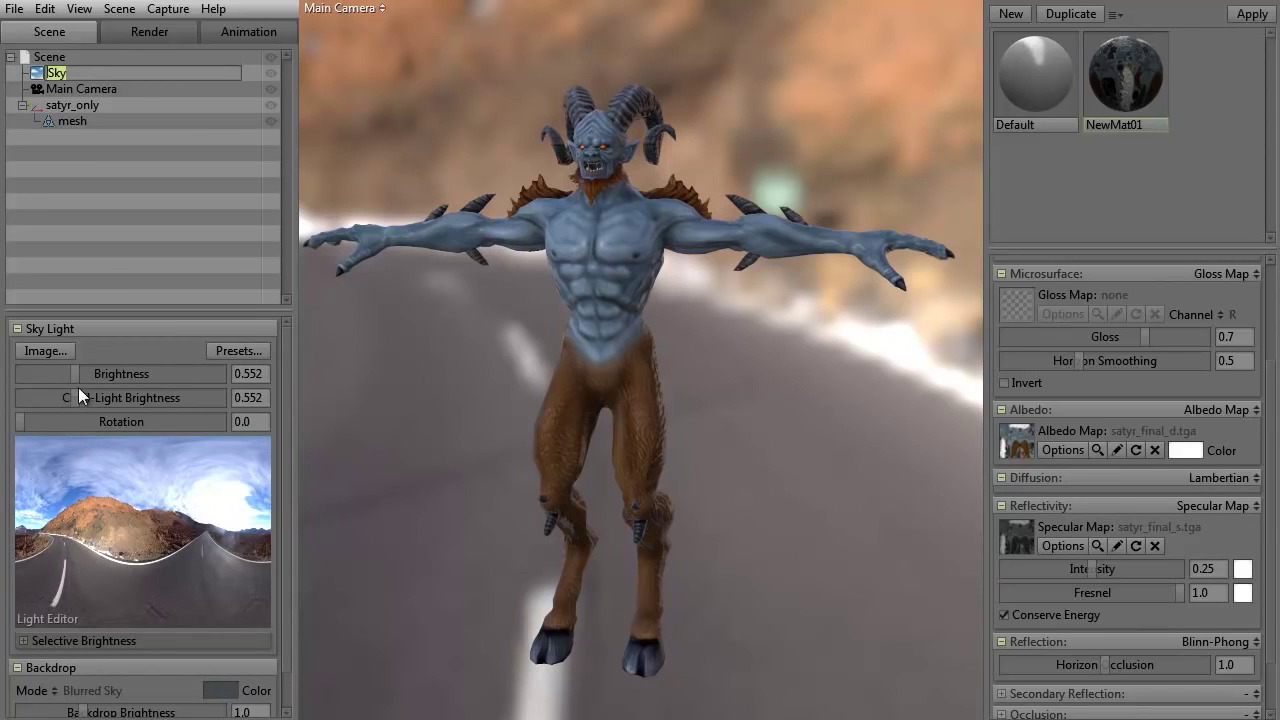
{"action": "mouse_move", "coordinate": [73, 374]}
{"action": "left_mouse_down"}
{"action": "mouse_move", "coordinate": [245, 374]}
{"action": "mouse_move", "coordinate": [70, 375]}
{"action": "mouse_move", "coordinate": [84, 377]}
{"action": "left_mouse_up"}
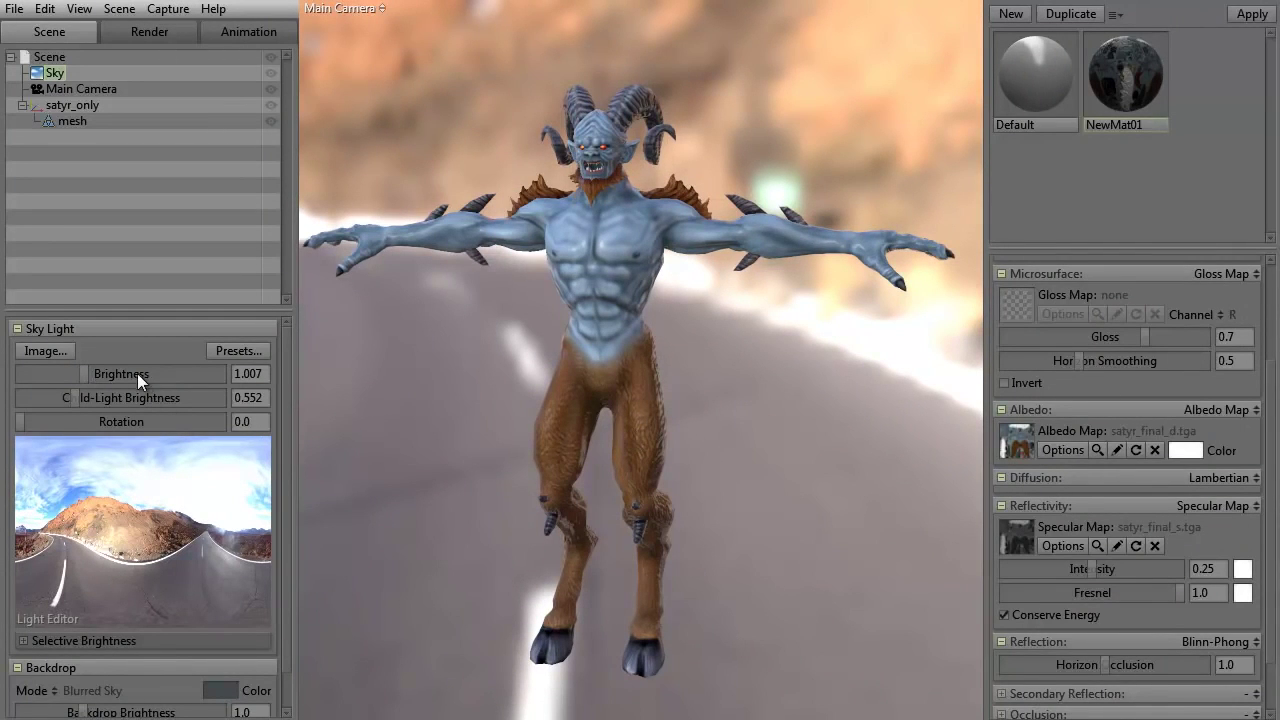
{"action": "left_click", "coordinate": [51, 350]}
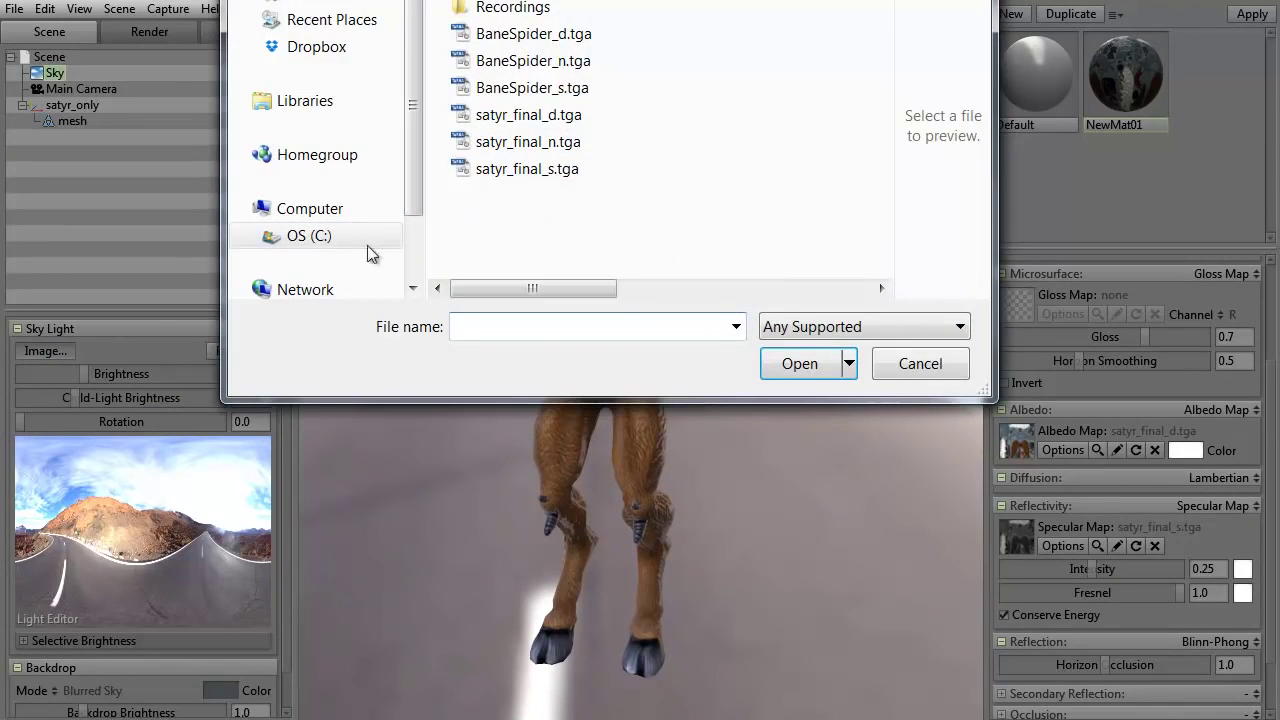
{"action": "left_click", "coordinate": [907, 365]}
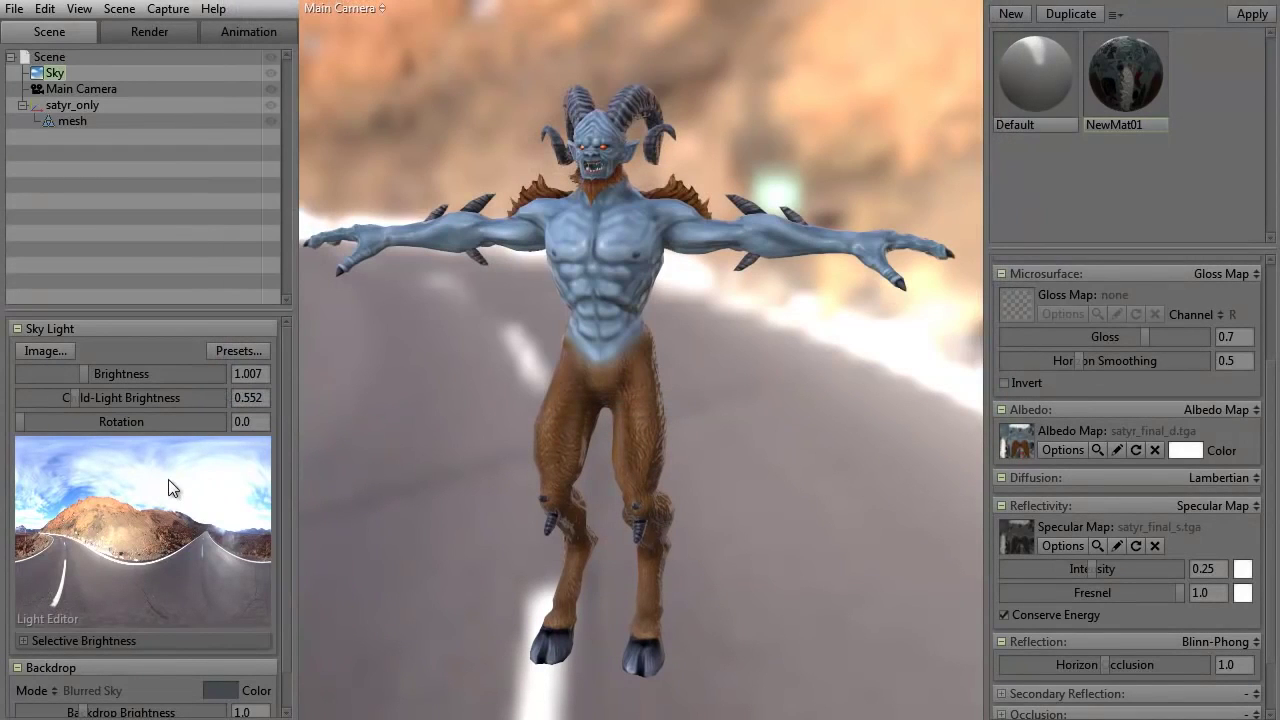
- Preview the Canada Glacier, Castle Sunset, Desert Road, Ennis House, Evening Construction and Forest Path sky presets on the satyr
{"action": "left_click", "coordinate": [230, 352]}
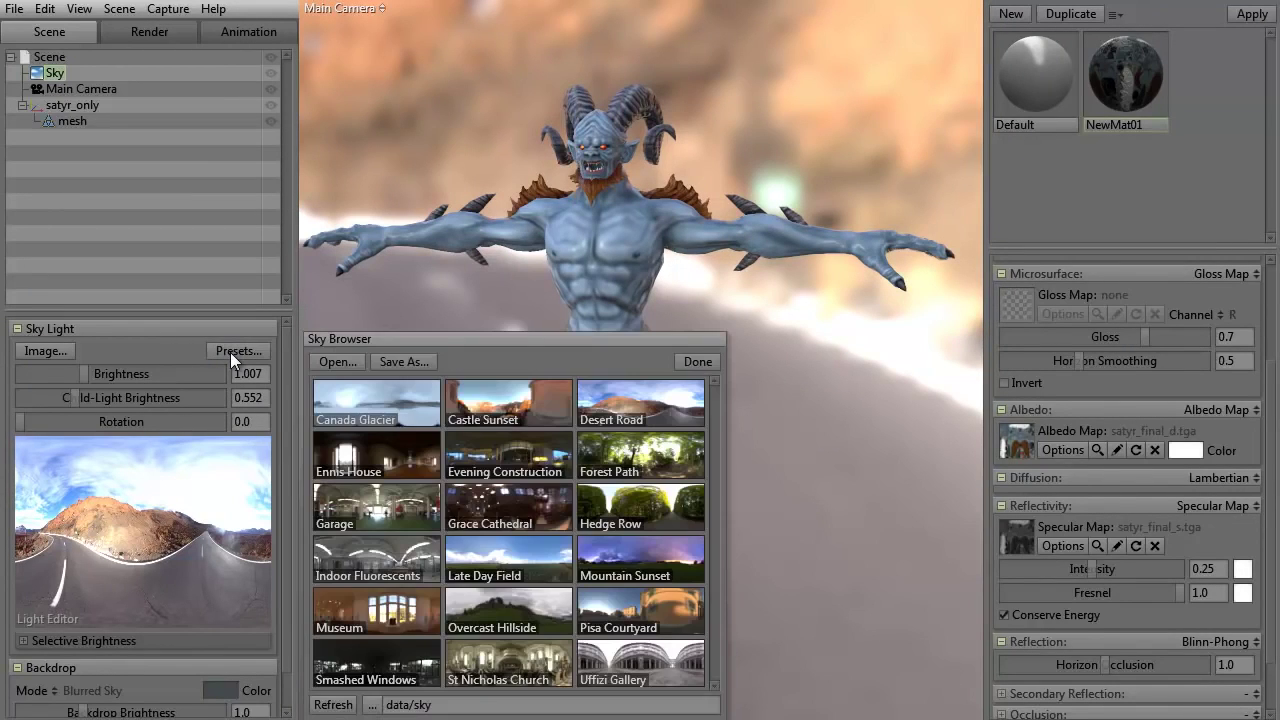
{"action": "left_click", "coordinate": [354, 400]}
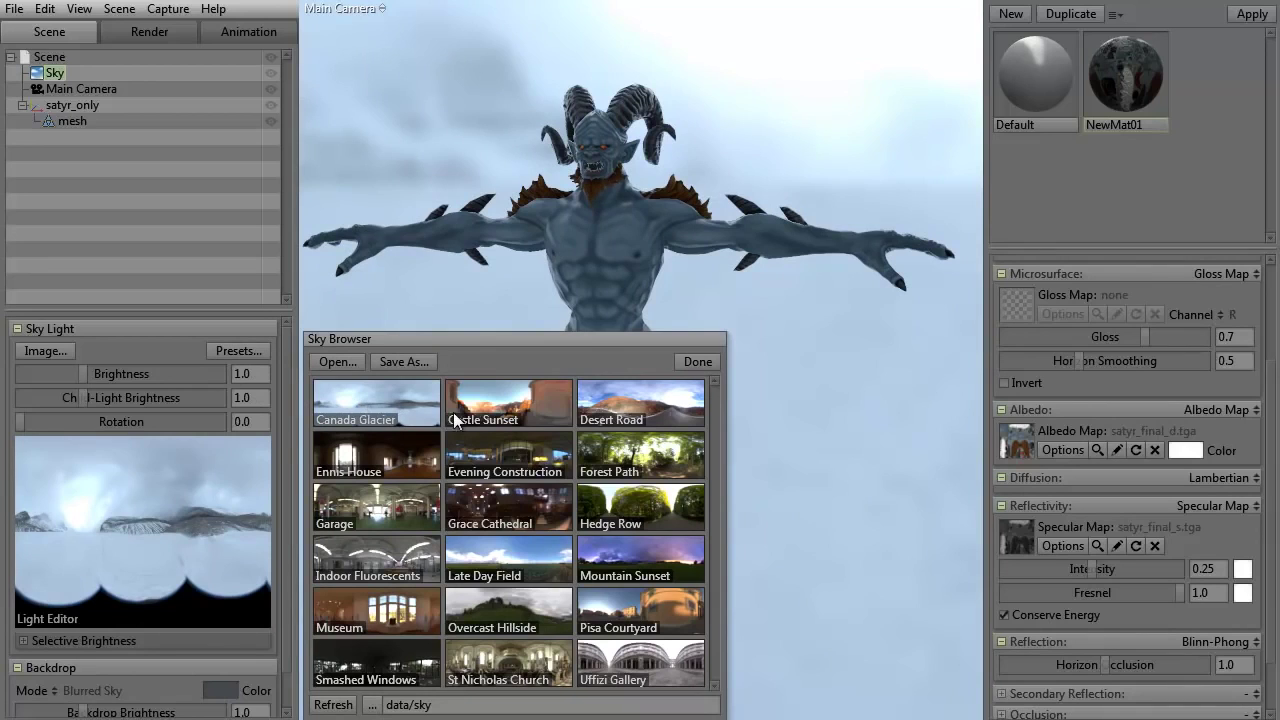
{"action": "left_click", "coordinate": [487, 412]}
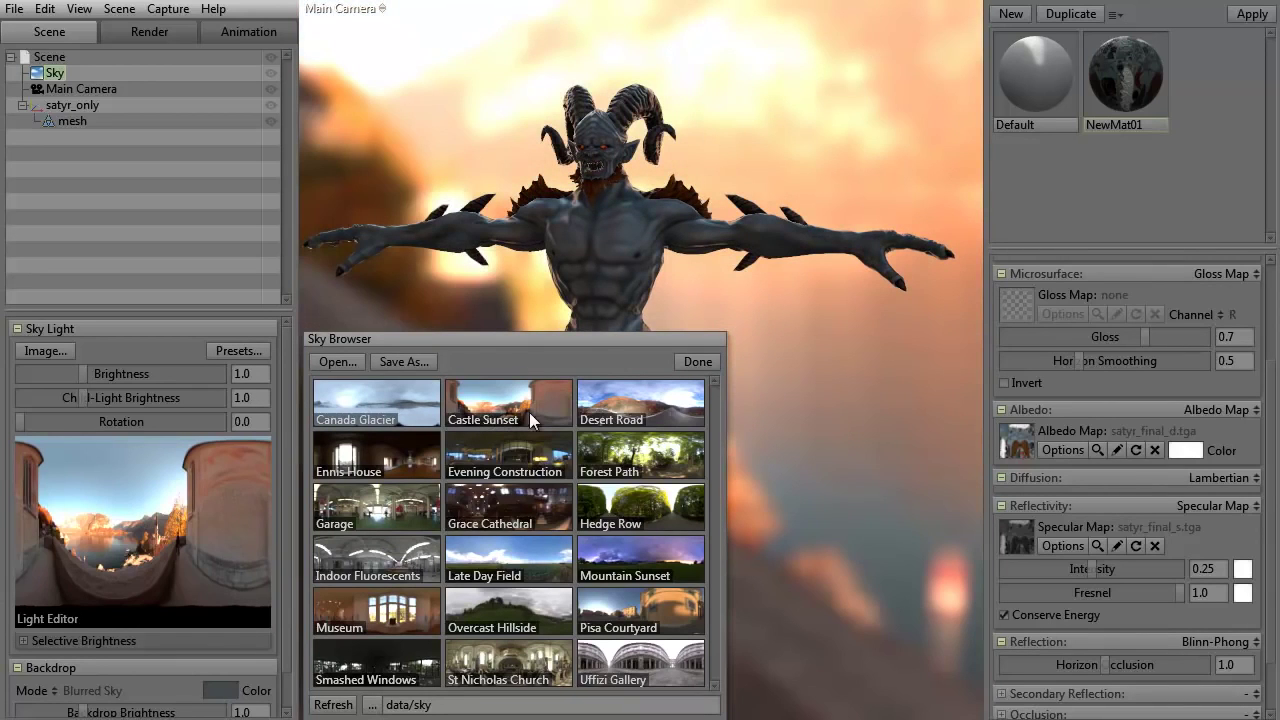
{"action": "left_click", "coordinate": [611, 408]}
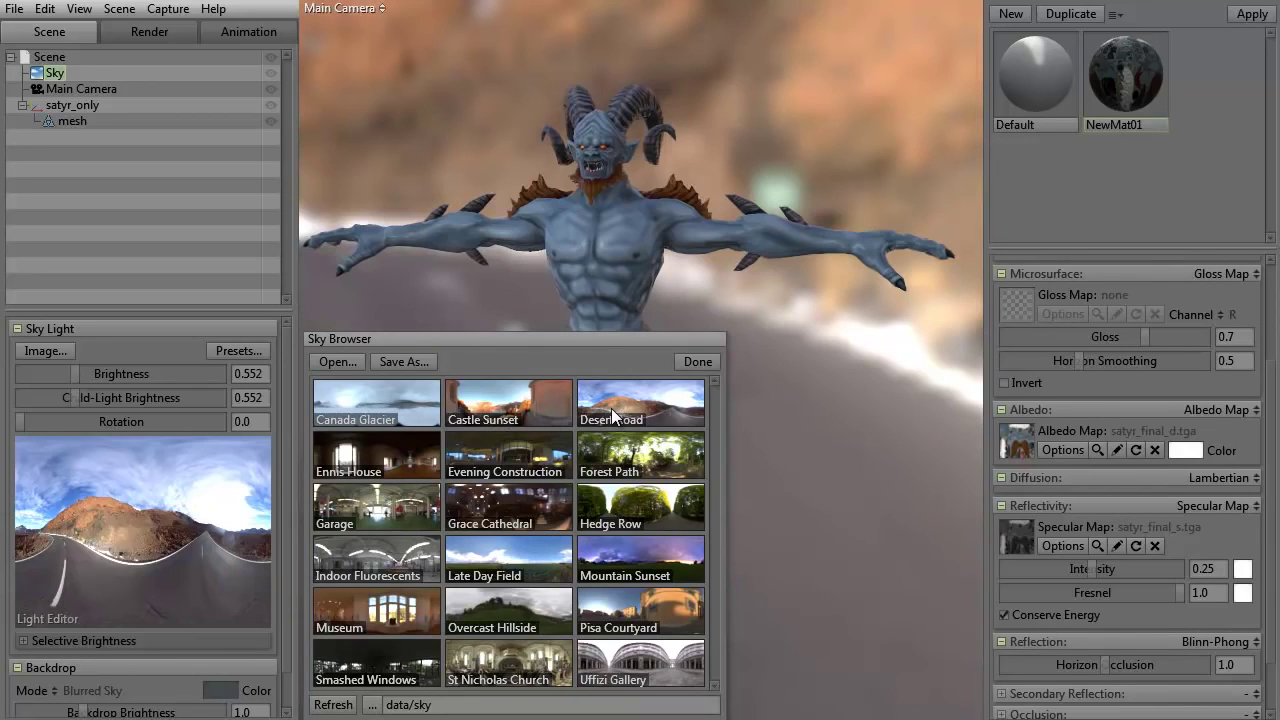
{"action": "left_click", "coordinate": [392, 452]}
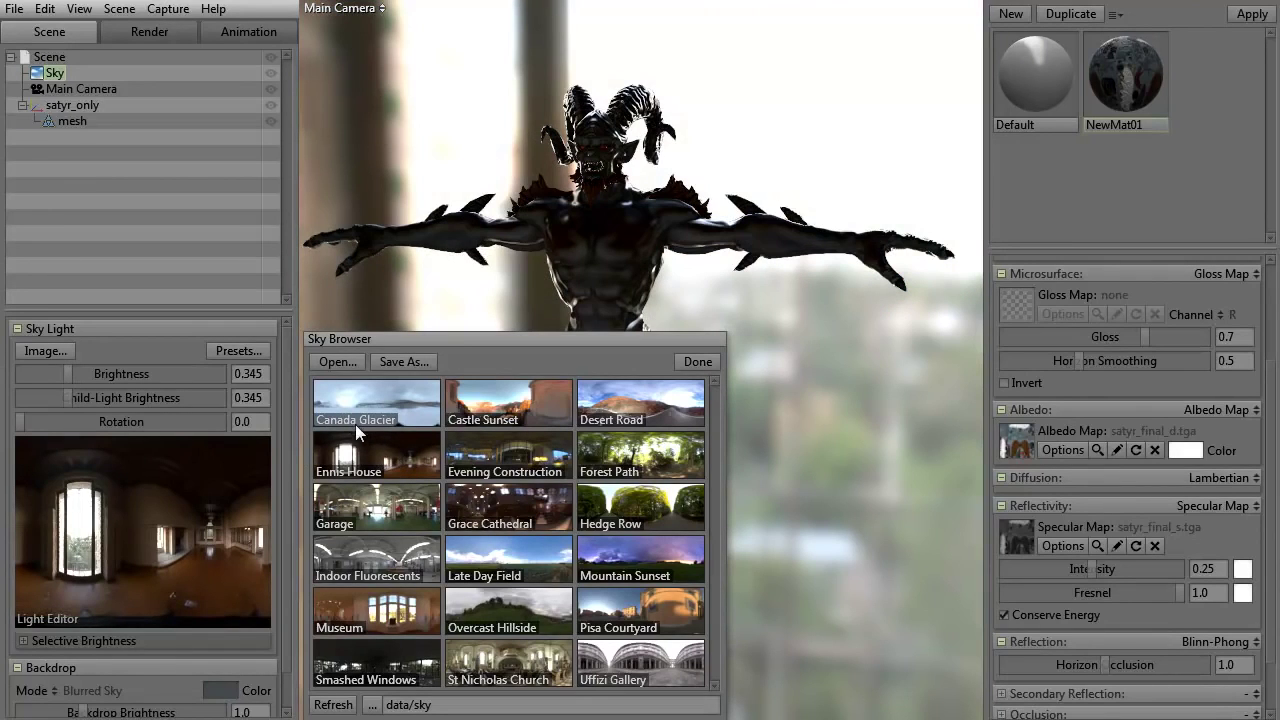
{"action": "left_click", "coordinate": [513, 466]}
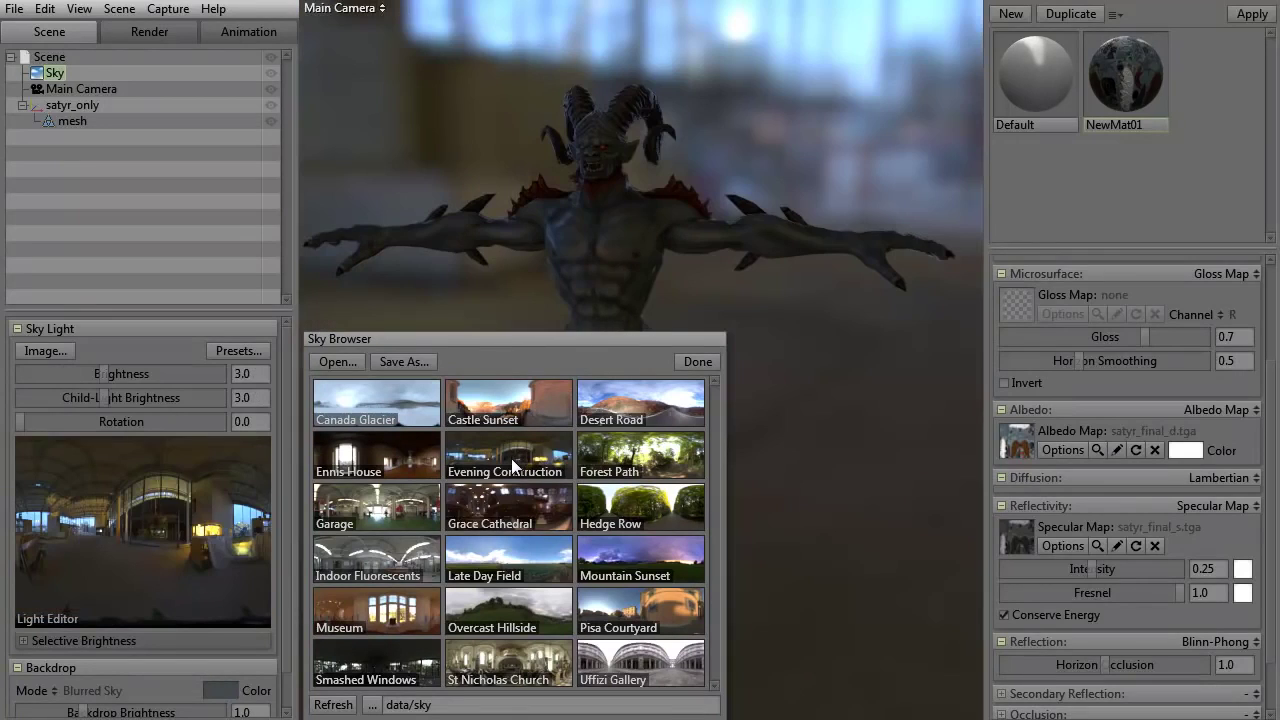
{"action": "left_click", "coordinate": [618, 466]}
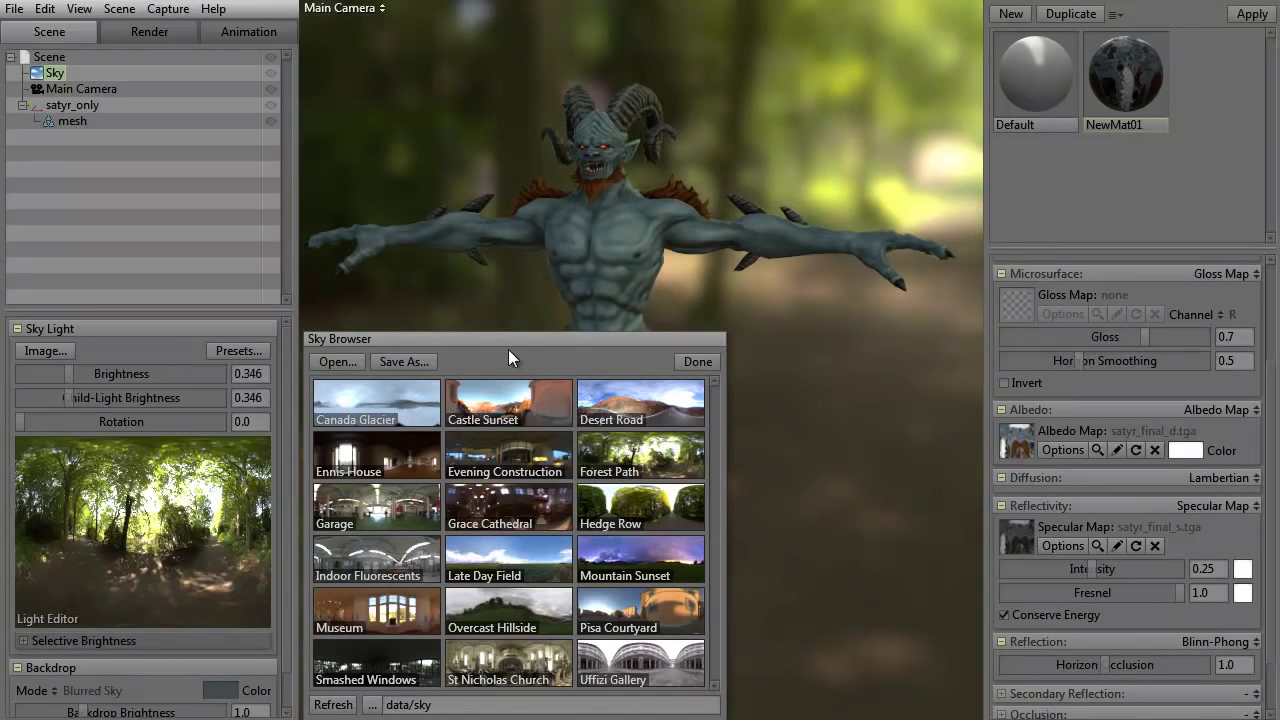
- Try the Garage, Grace Cathedral, Hedge Row, Mountain Sunset and Late Day Field skies, and settle on the Indoor Fluorescents preset
{"action": "left_click", "coordinate": [384, 517]}
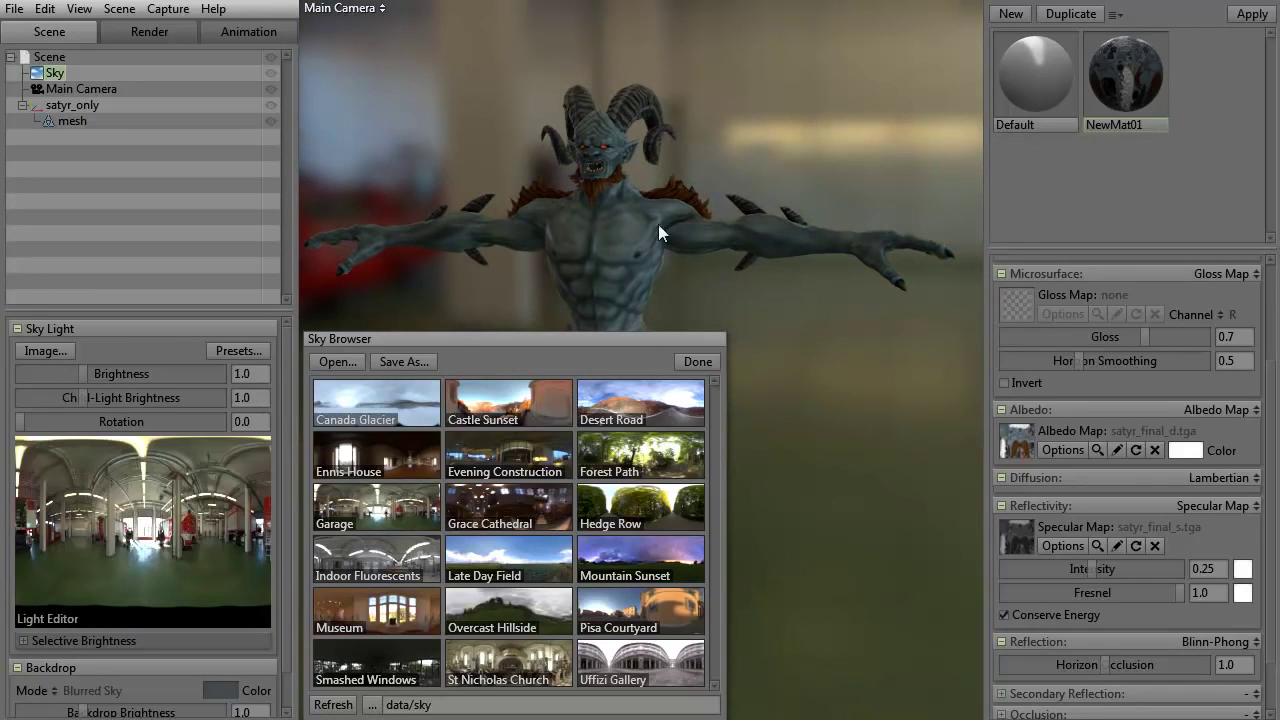
{"action": "left_click", "coordinate": [525, 505]}
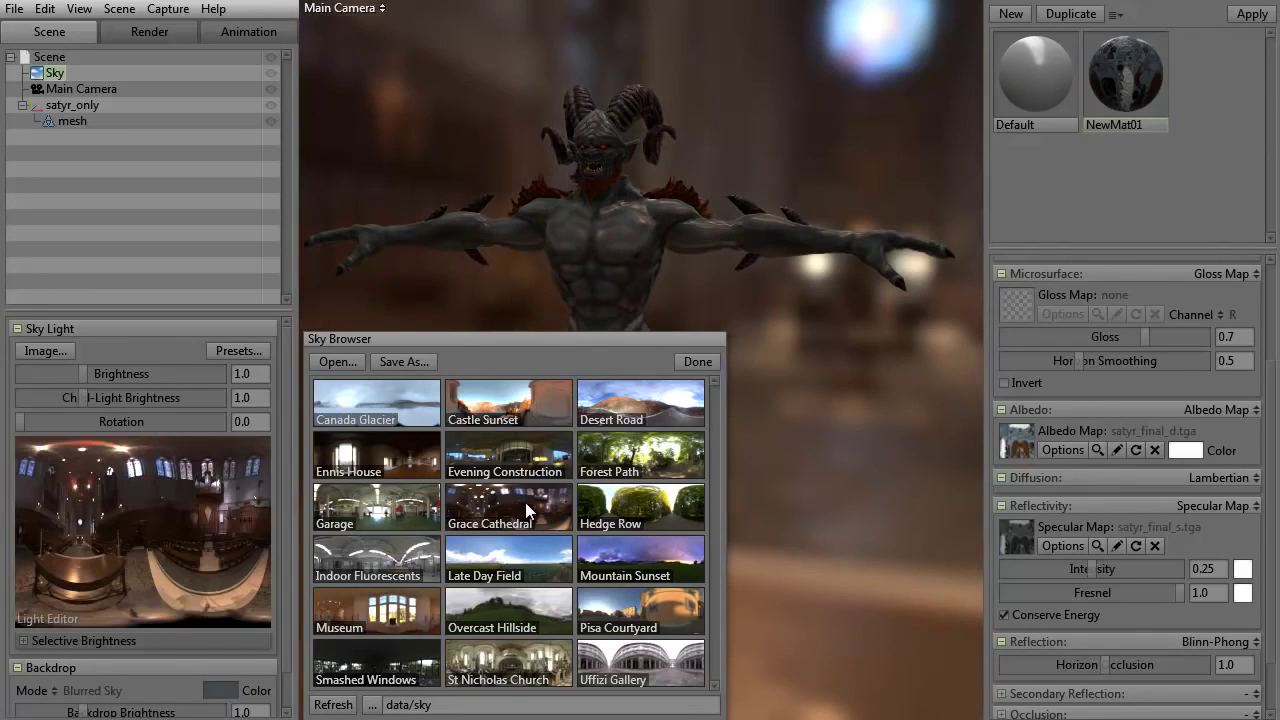
{"action": "left_click", "coordinate": [621, 508]}
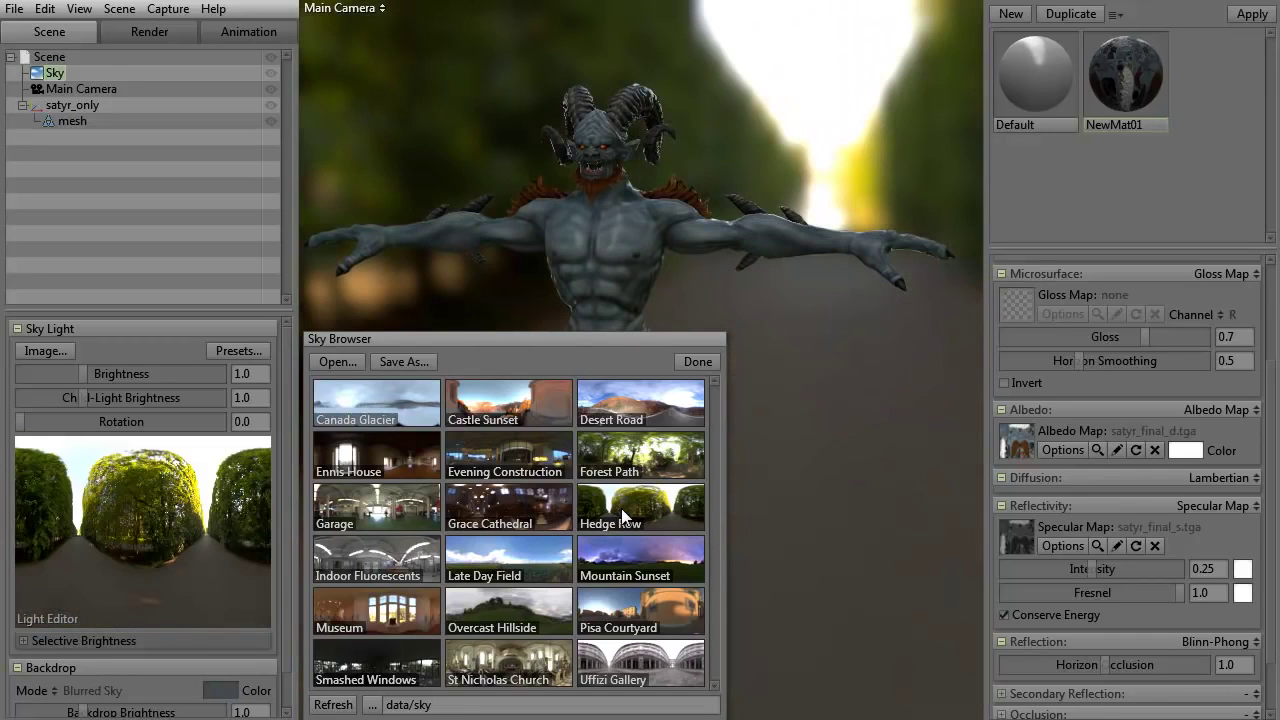
{"action": "left_click", "coordinate": [618, 556]}
{"action": "left_click", "coordinate": [530, 563]}
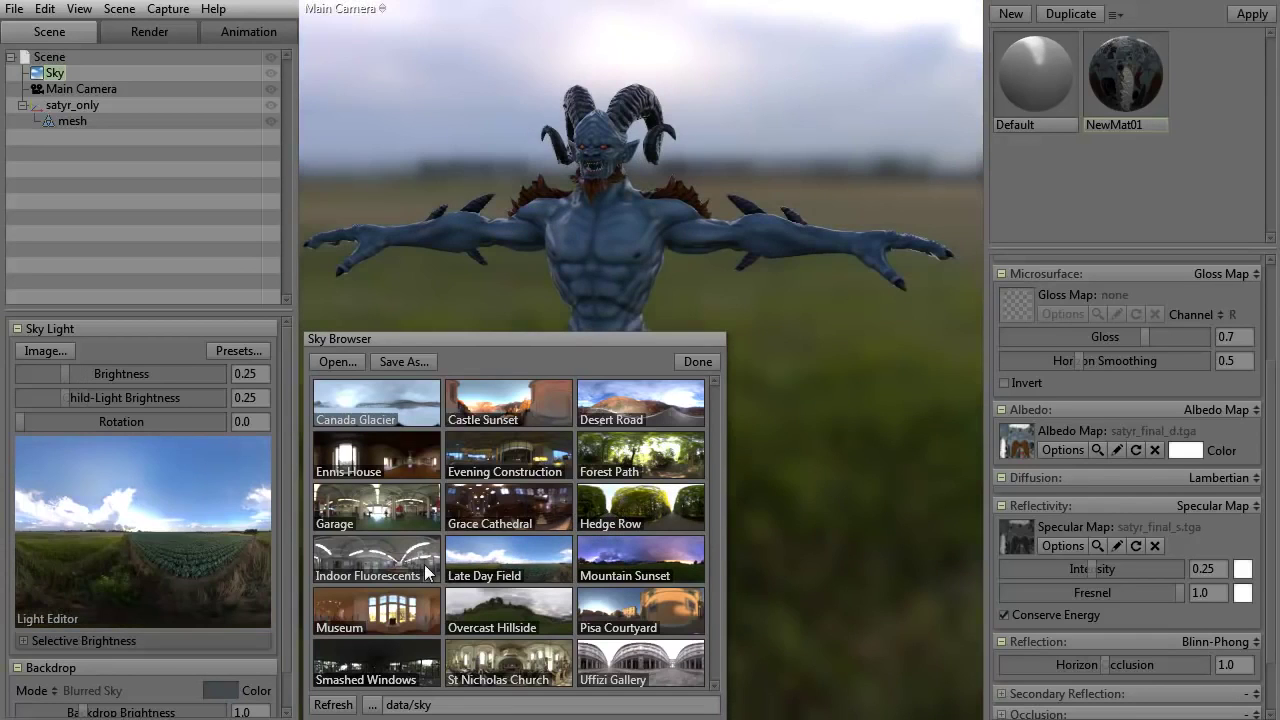
{"action": "left_click", "coordinate": [387, 562]}
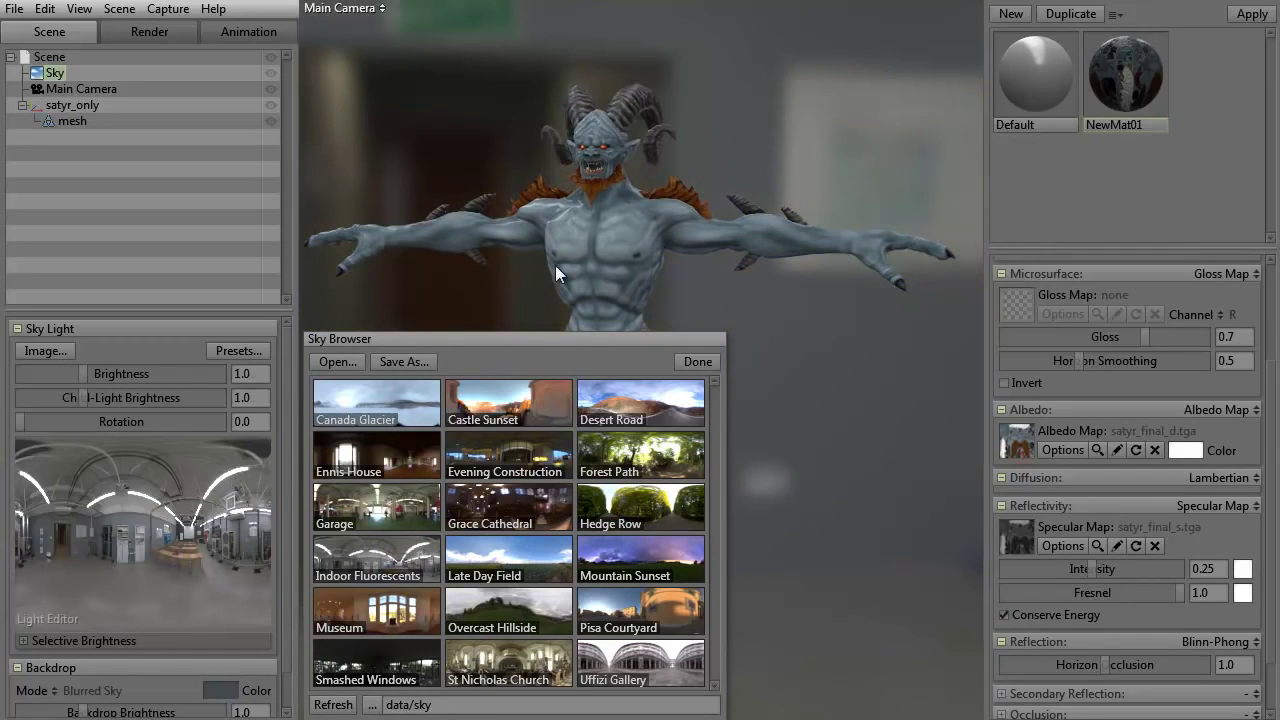
{"action": "left_click", "coordinate": [690, 366]}
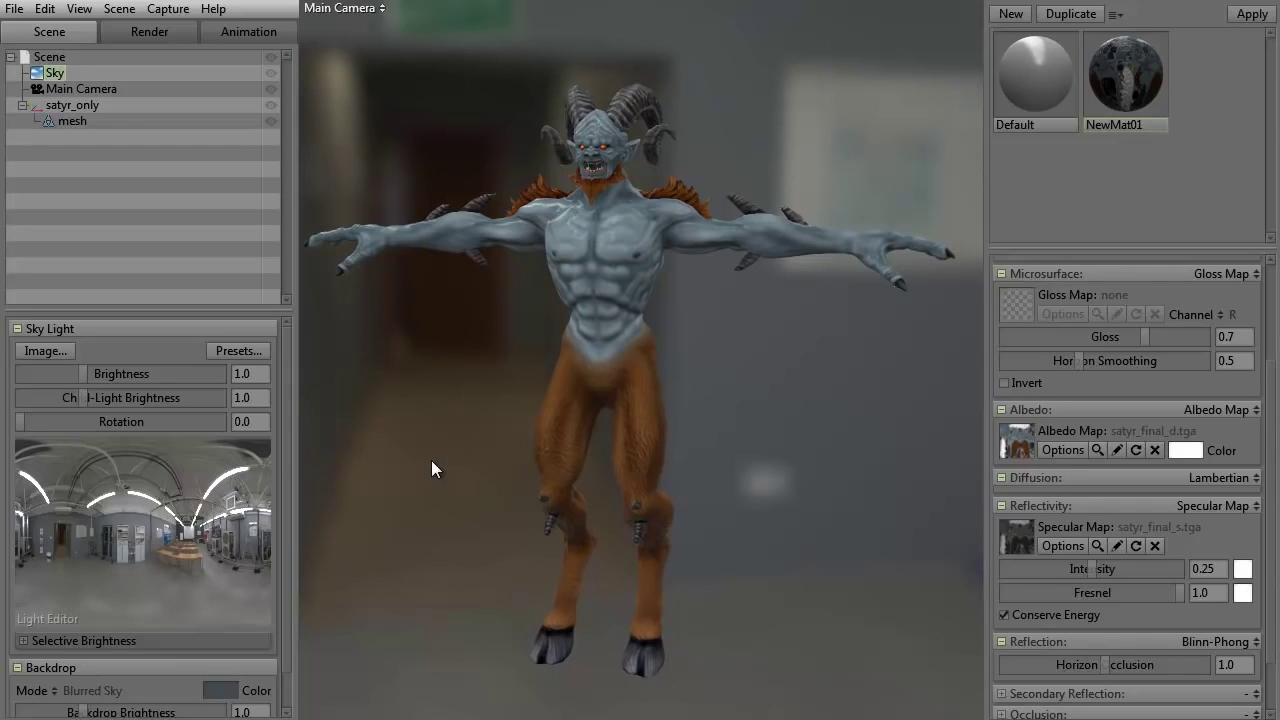
- Twice add a child light on the sky panorama, move it up toward the ceiling lights, and delete it again
{"action": "left_click", "coordinate": [182, 524]}
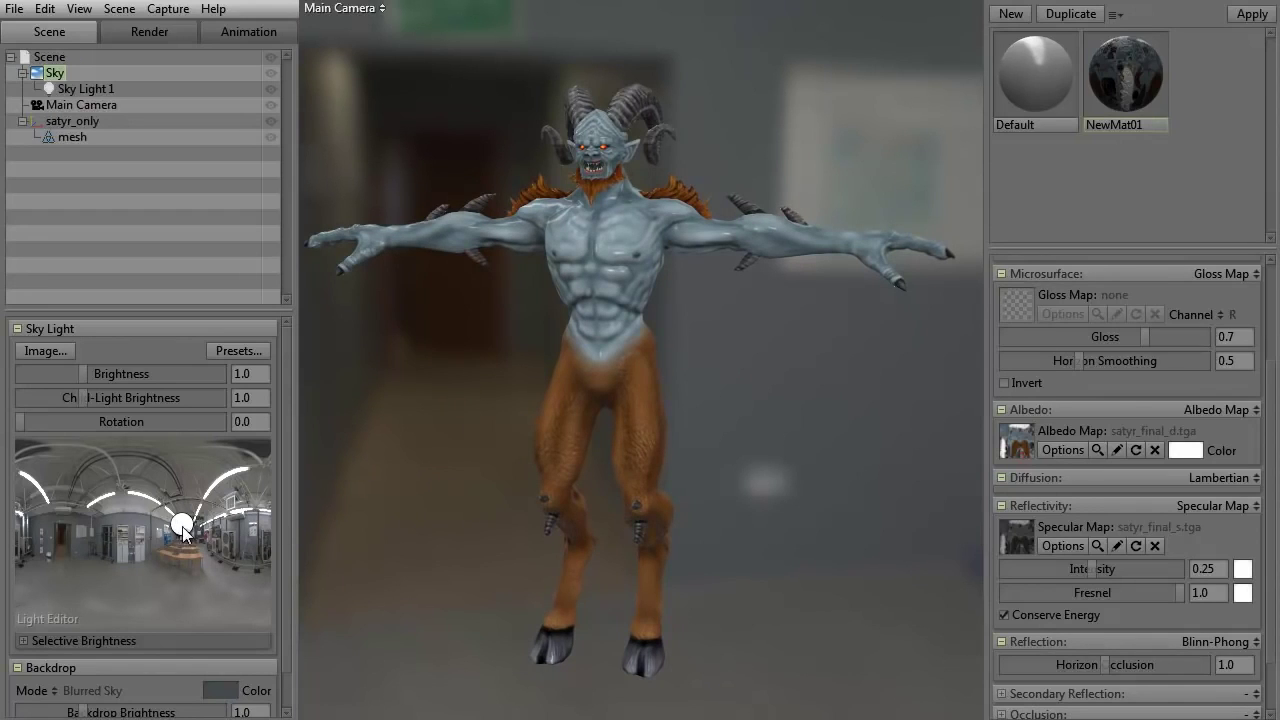
{"action": "mouse_move", "coordinate": [182, 526]}
{"action": "left_mouse_down"}
{"action": "mouse_move", "coordinate": [158, 507]}
{"action": "mouse_move", "coordinate": [170, 486]}
{"action": "mouse_move", "coordinate": [212, 508]}
{"action": "mouse_move", "coordinate": [214, 522]}
{"action": "mouse_move", "coordinate": [190, 520]}
{"action": "mouse_move", "coordinate": [201, 500]}
{"action": "mouse_move", "coordinate": [132, 474]}
{"action": "left_mouse_up"}
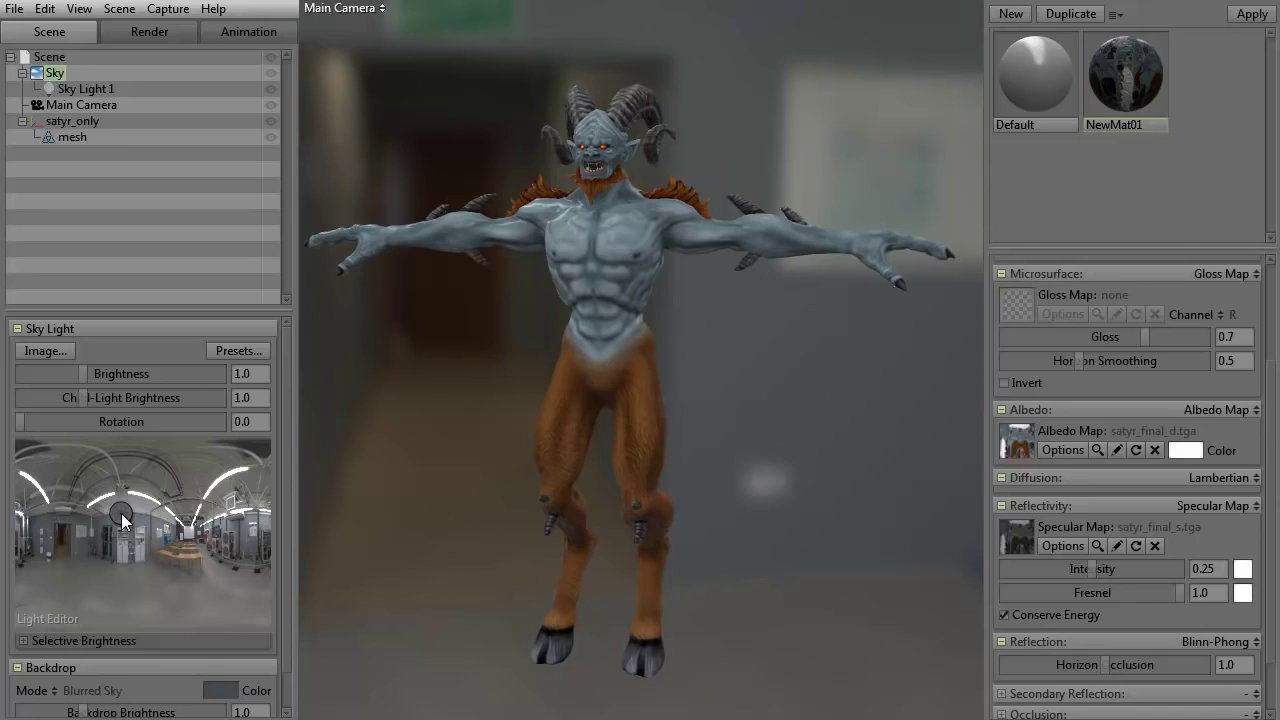
{"action": "key", "text": "Delete"}
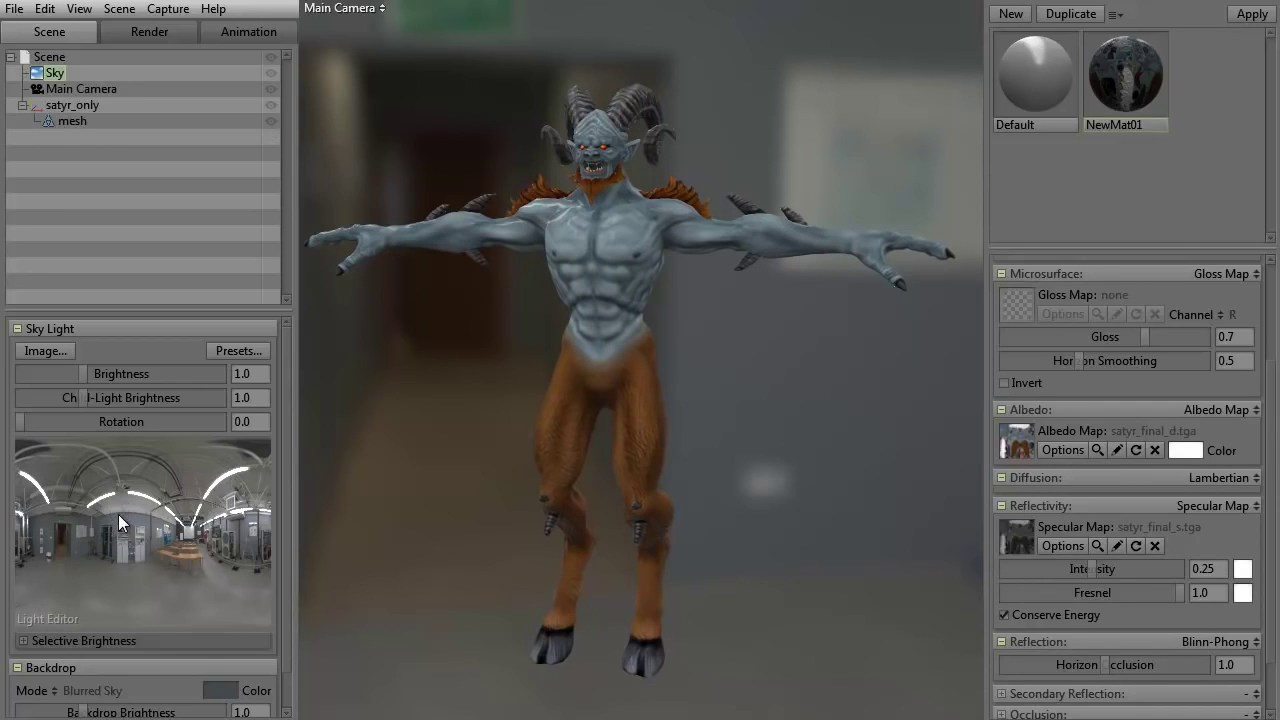
{"action": "left_click", "coordinate": [193, 535]}
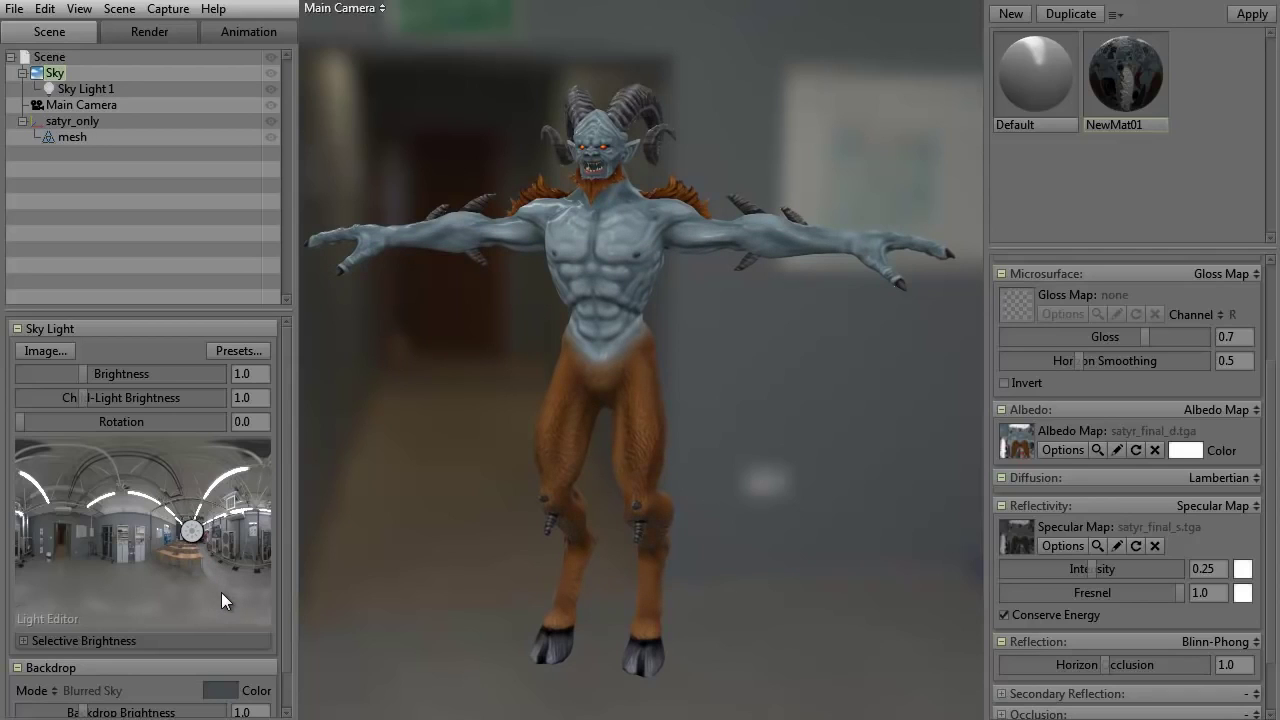
{"action": "left_click_drag", "start_coordinate": [188, 538], "coordinate": [146, 489]}
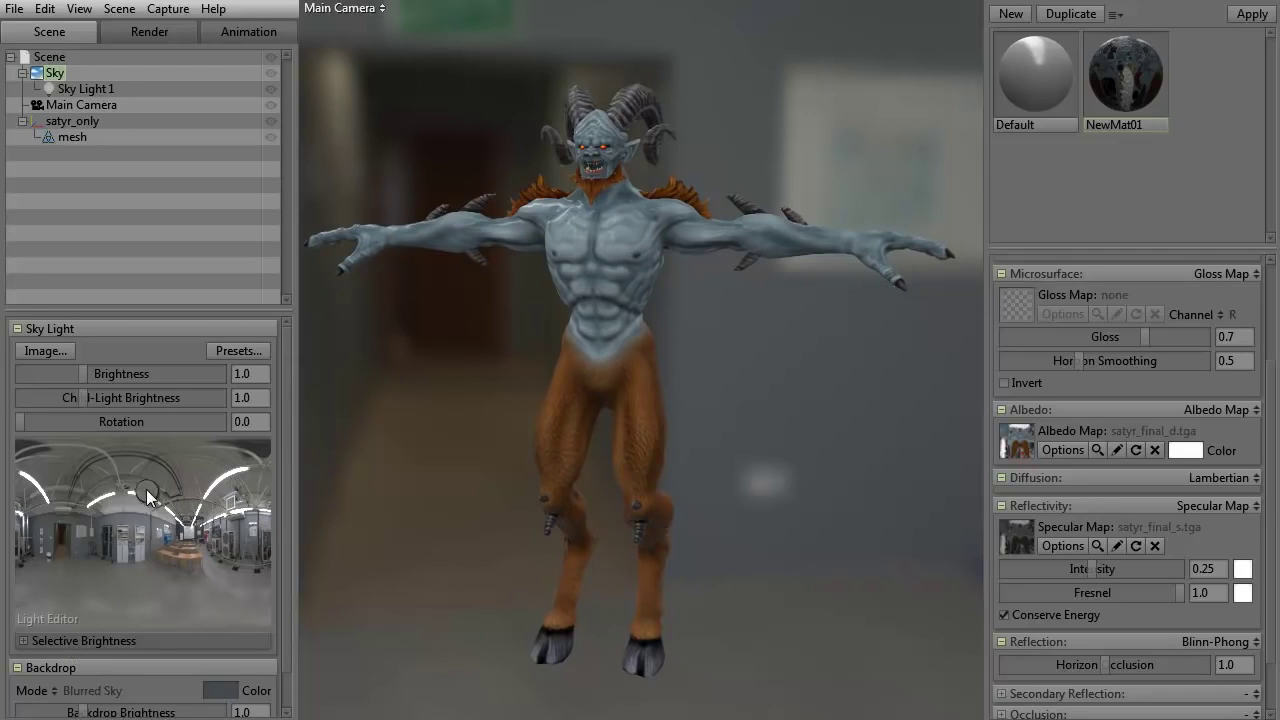
{"action": "key", "text": "Delete"}
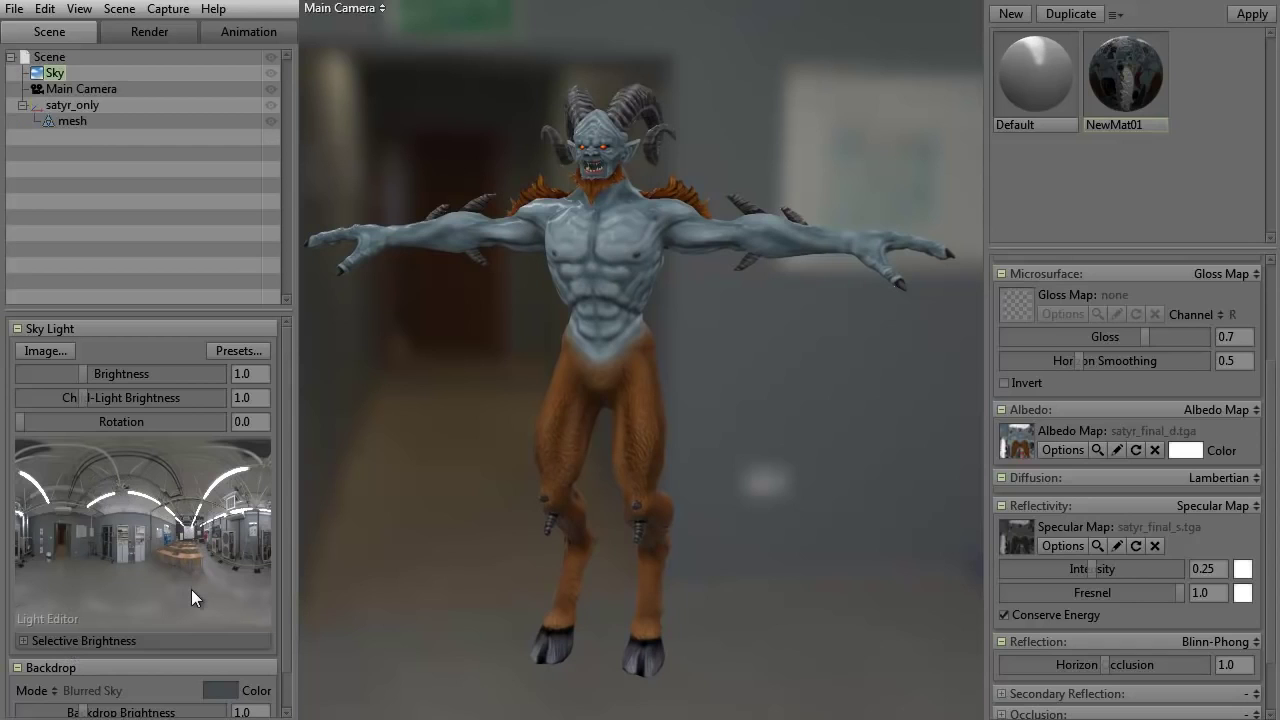
- Try out the sky's rotation on the lighting and backdrop, and return it to 0.0
{"action": "left_click_drag", "start_coordinate": [22, 421], "coordinate": [67, 428]}
{"action": "left_click_drag", "start_coordinate": [85, 430], "coordinate": [45, 396]}
{"action": "mouse_move", "coordinate": [19, 427]}
{"action": "left_mouse_down"}
{"action": "mouse_move", "coordinate": [190, 422]}
{"action": "mouse_move", "coordinate": [4, 433]}
{"action": "left_mouse_up"}
- Set the sky light's brightness to about 1.361 and deselect the sky
{"action": "scroll", "coordinate": [280, 510], "scroll_direction": "down", "scroll_amount": 1}
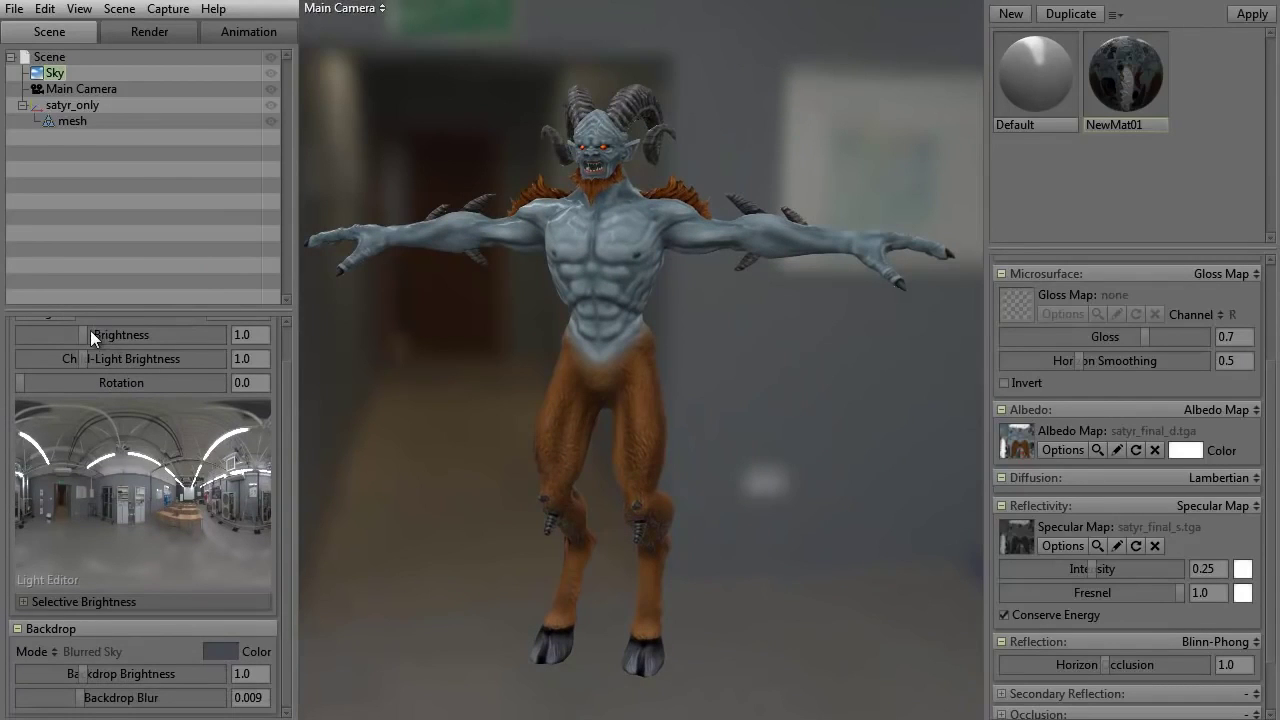
{"action": "mouse_move", "coordinate": [90, 333]}
{"action": "left_mouse_down"}
{"action": "mouse_move", "coordinate": [146, 333]}
{"action": "mouse_move", "coordinate": [78, 335]}
{"action": "mouse_move", "coordinate": [102, 335]}
{"action": "left_mouse_up"}
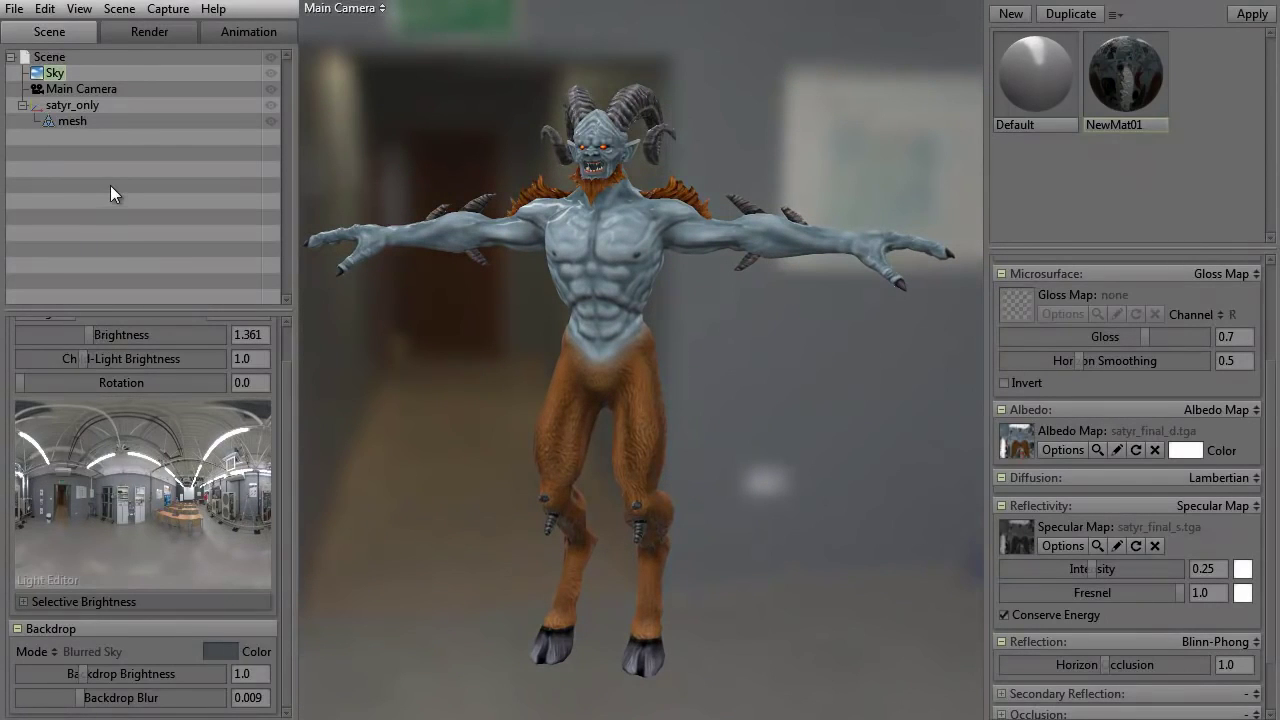
{"action": "left_click", "coordinate": [111, 188]}
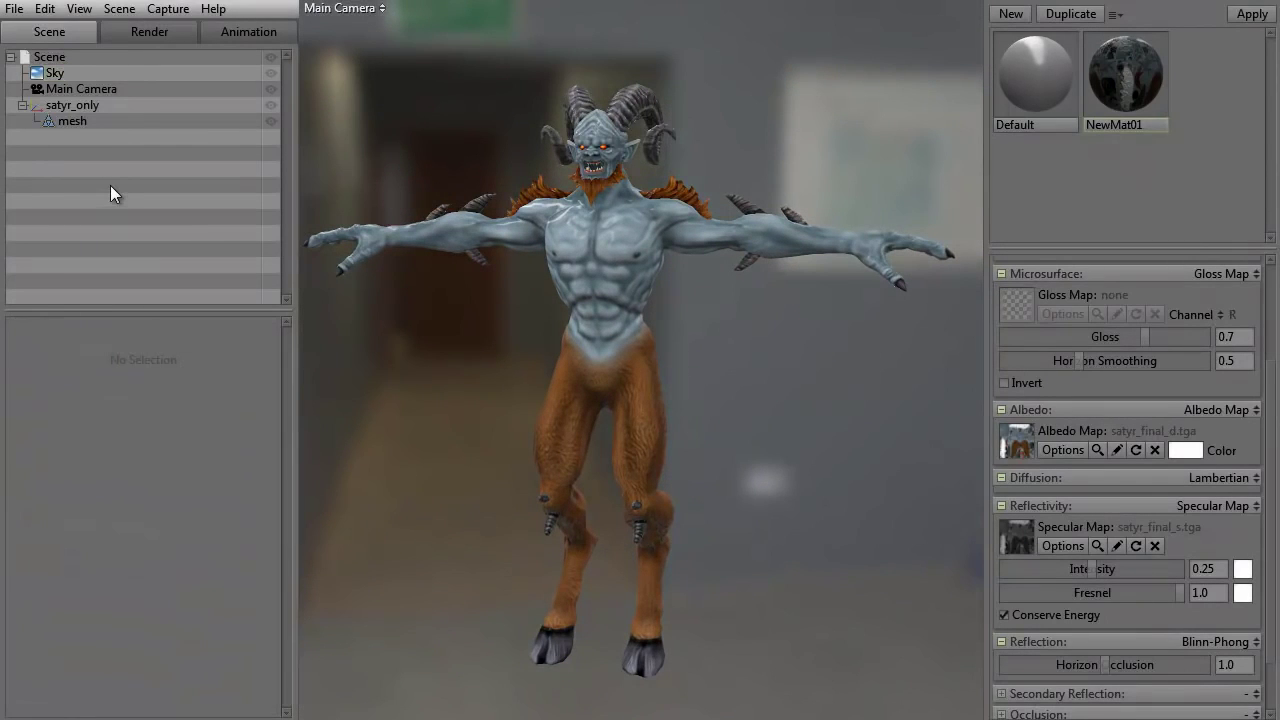